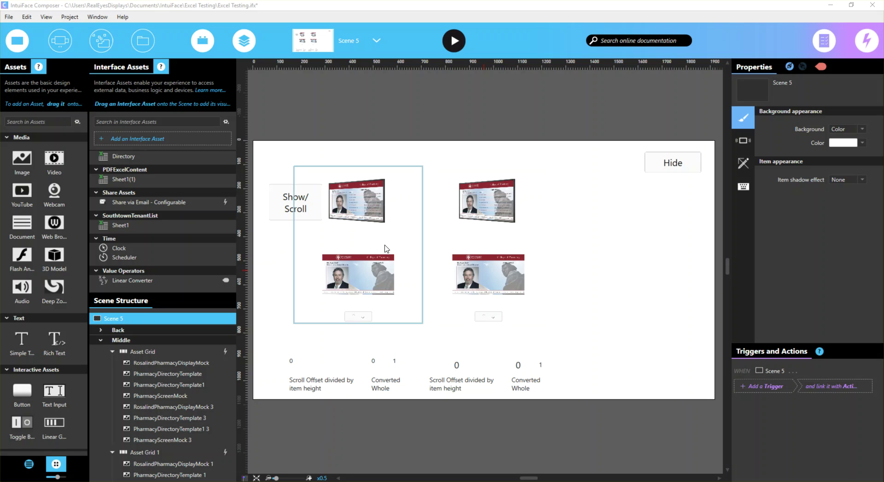
- Select the left Asset Grid to view its collection properties and triggers
left_click(358, 266)
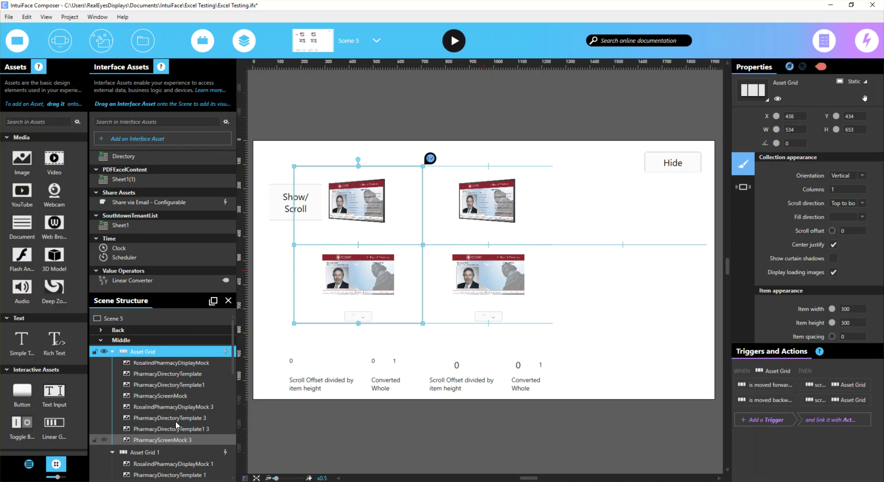
scroll(183, 396, "down", 2)
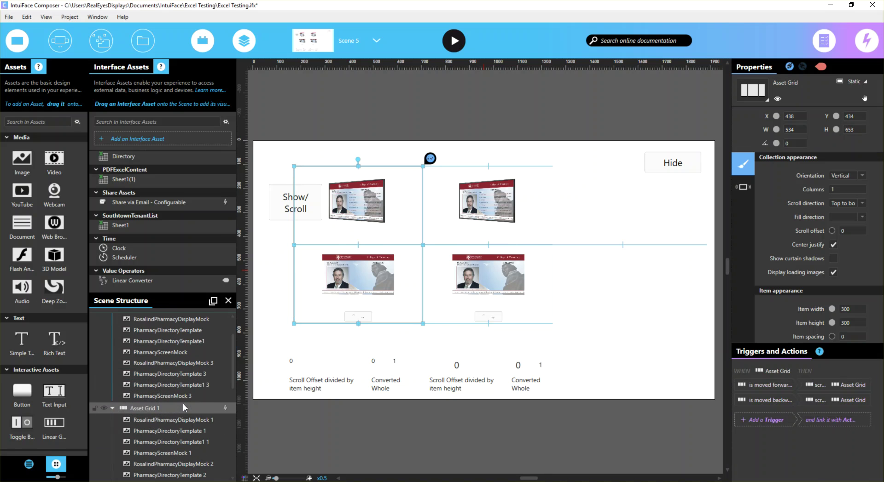
scroll(179, 396, "down", 2)
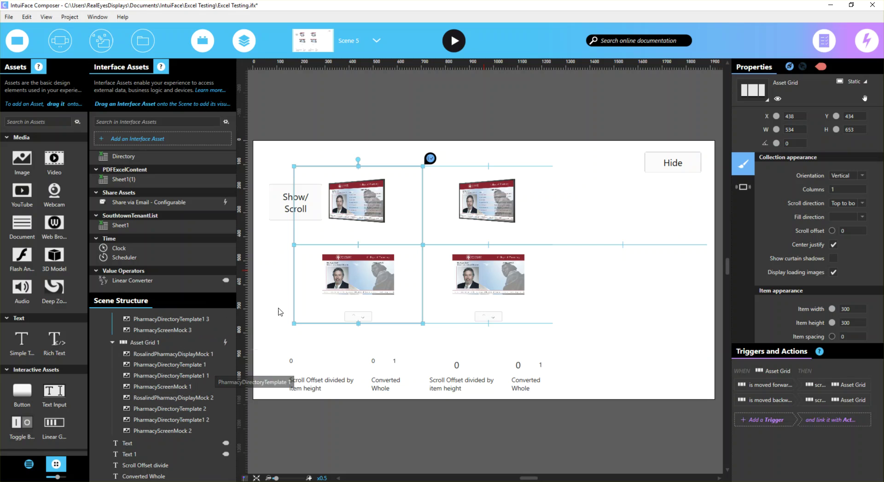
left_click(515, 111)
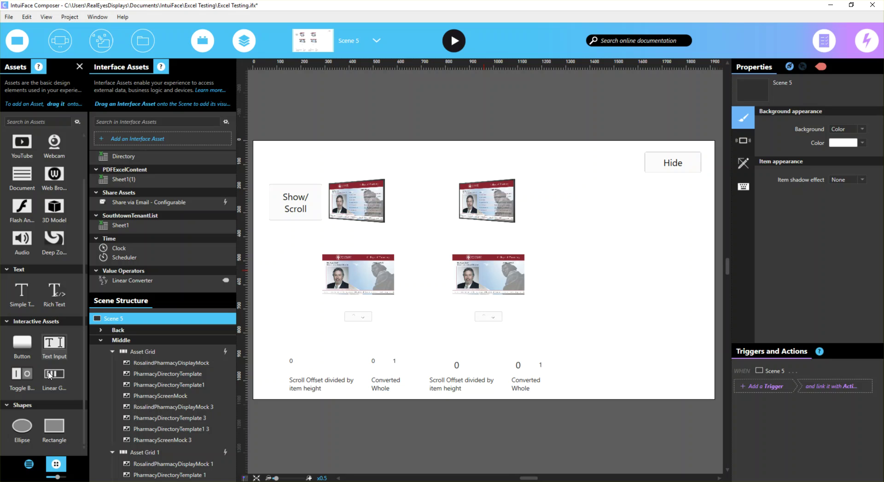
- Add a Flip Chart collection to the right of the two asset grids
left_click(58, 46)
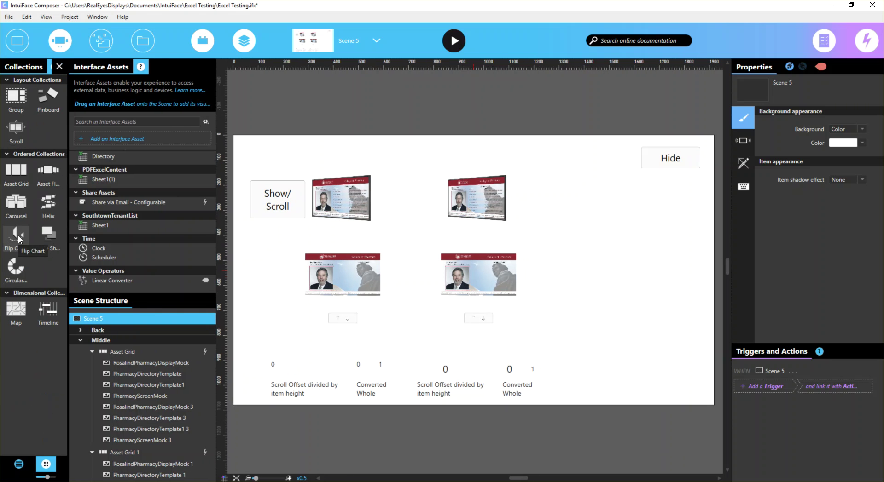
left_click_drag(18, 235, 569, 223)
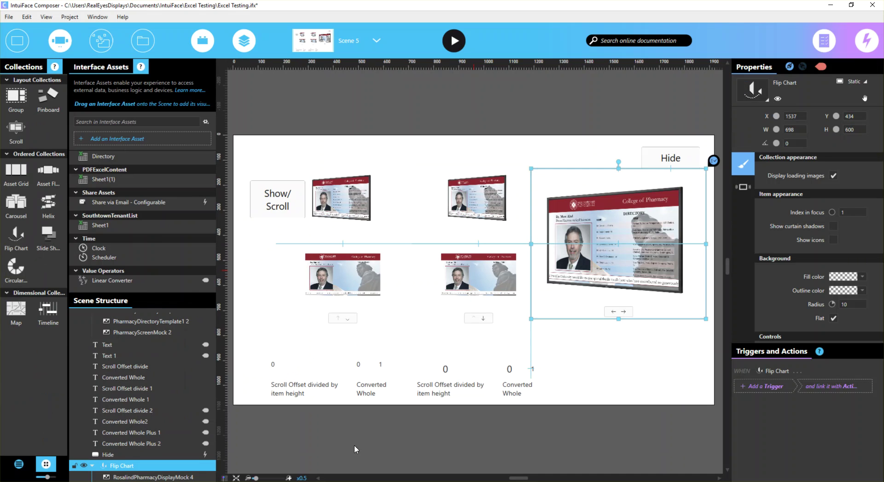
scroll(159, 404, "down", 2)
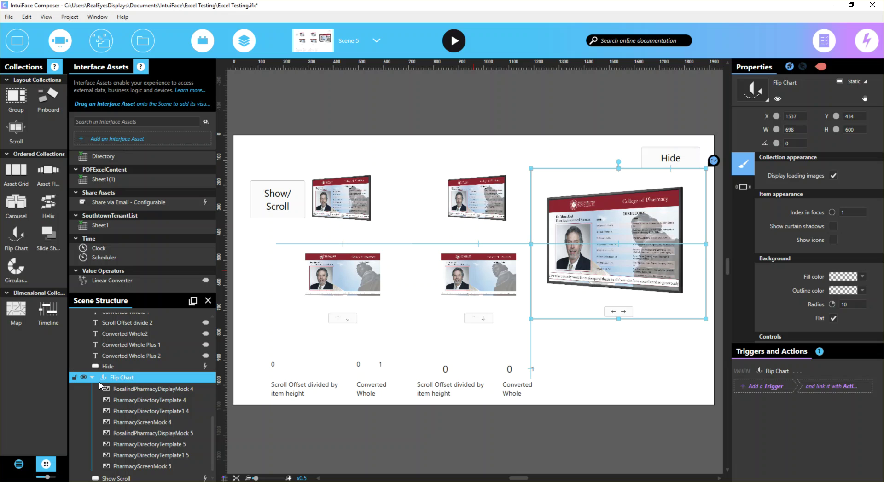
- Hide the new Flip Chart in Scene Structure and reselect the left asset grid
left_click(84, 377)
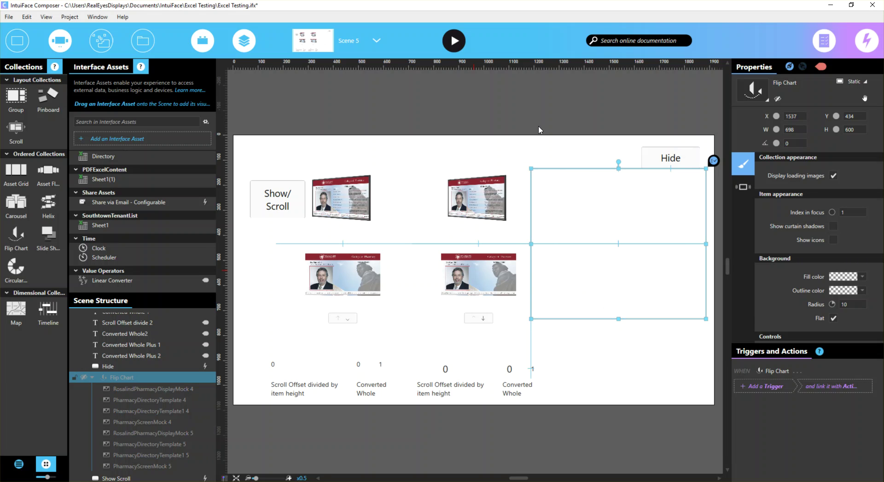
left_click(474, 101)
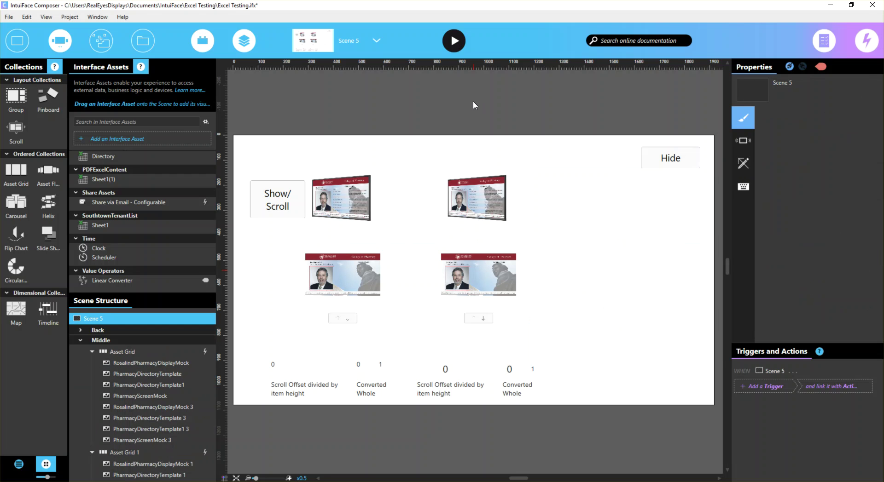
left_click(346, 205)
- Start play mode and scroll the asset grid down and up, watching the Scroll Offset readouts
left_click(436, 72)
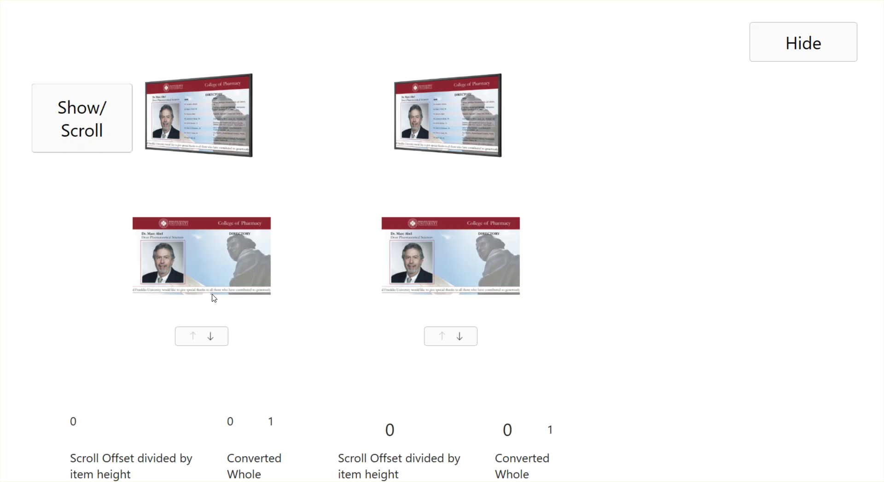
scroll(214, 291, "down", 3)
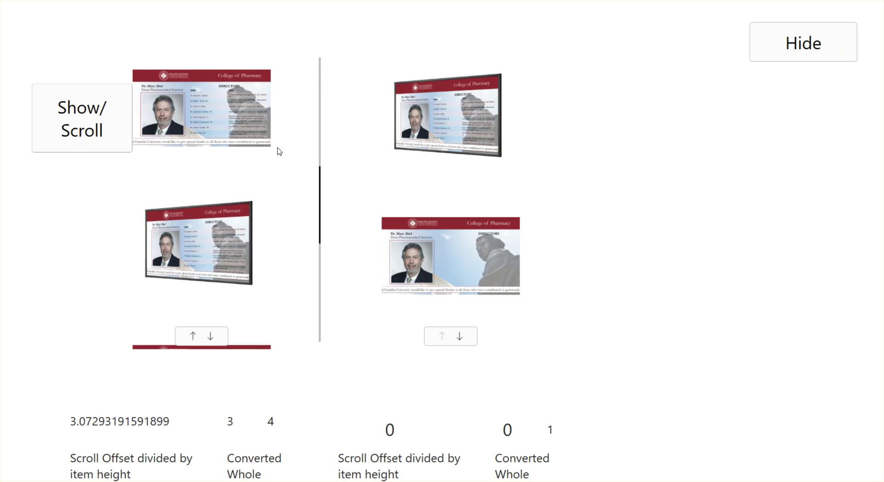
scroll(259, 256, "down", 1)
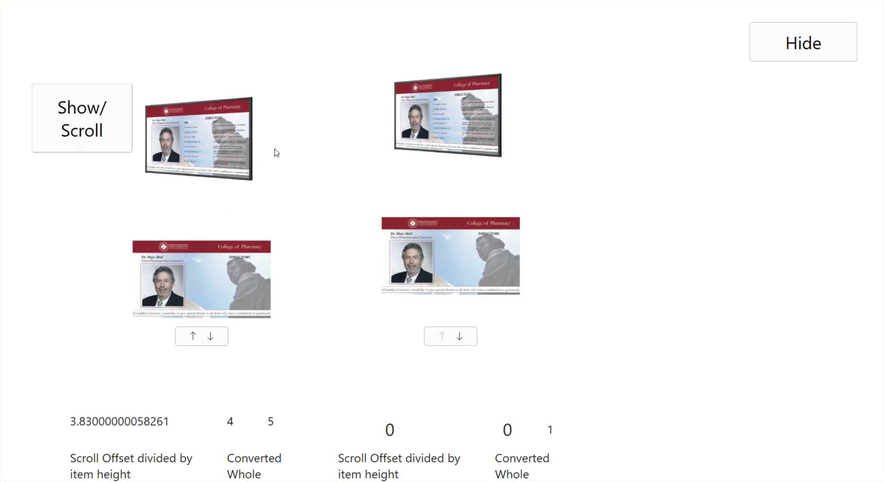
scroll(228, 225, "down", 1)
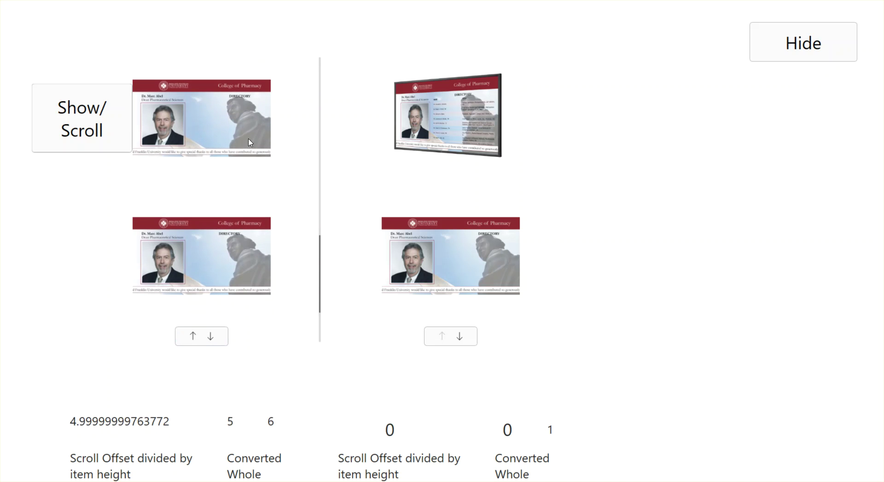
scroll(225, 322, "up", 2)
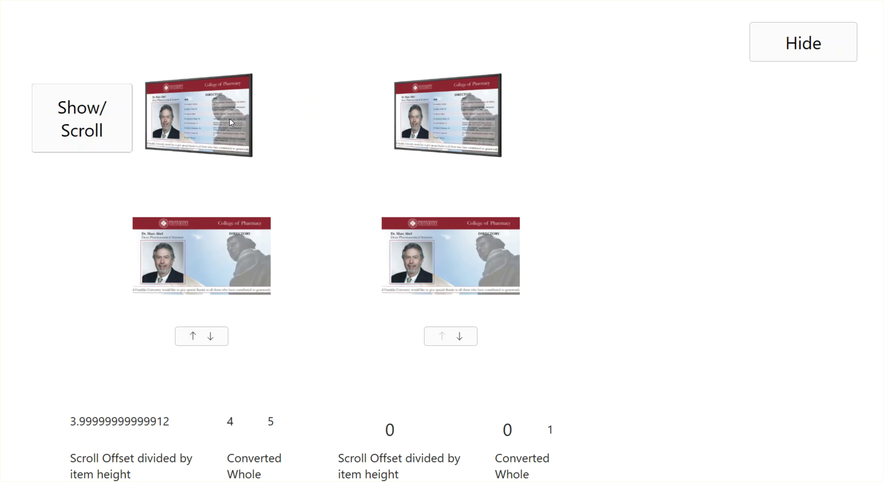
scroll(221, 293, "up", 1)
scroll(231, 203, "up", 1)
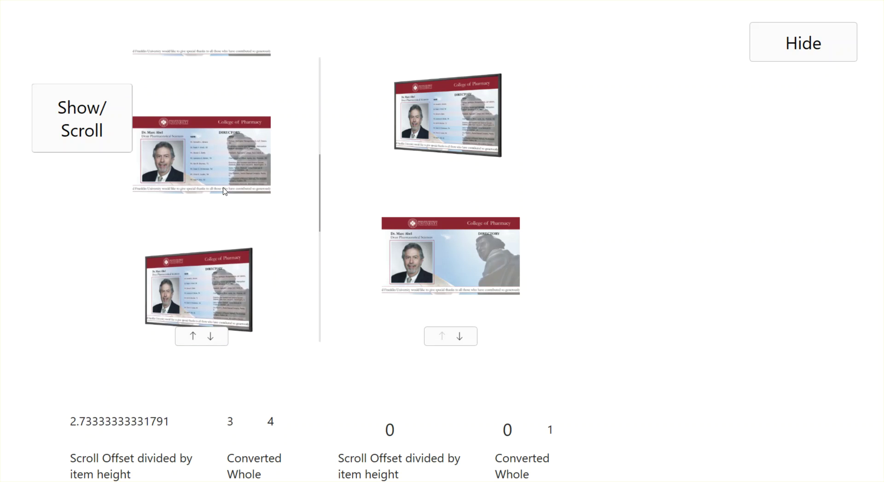
scroll(451, 133, "up", 1)
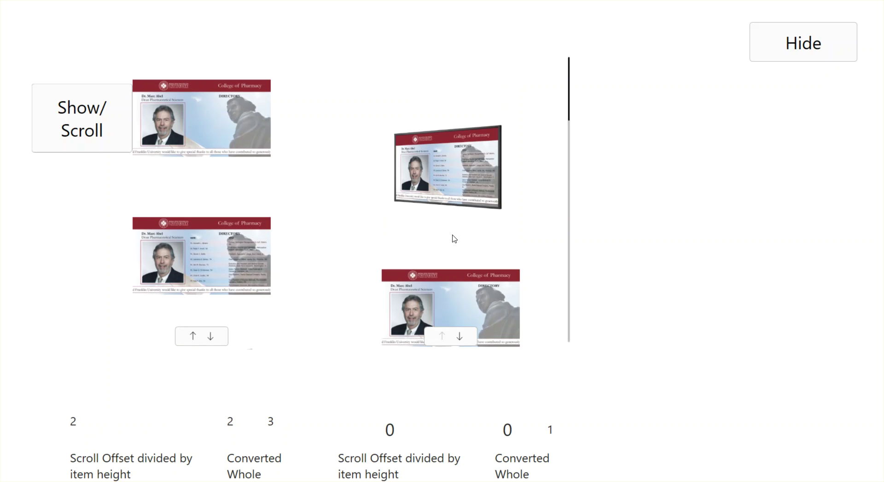
- Keep scrolling the grids until they settle at left offset 0 and right offset 4
scroll(480, 234, "down", 1)
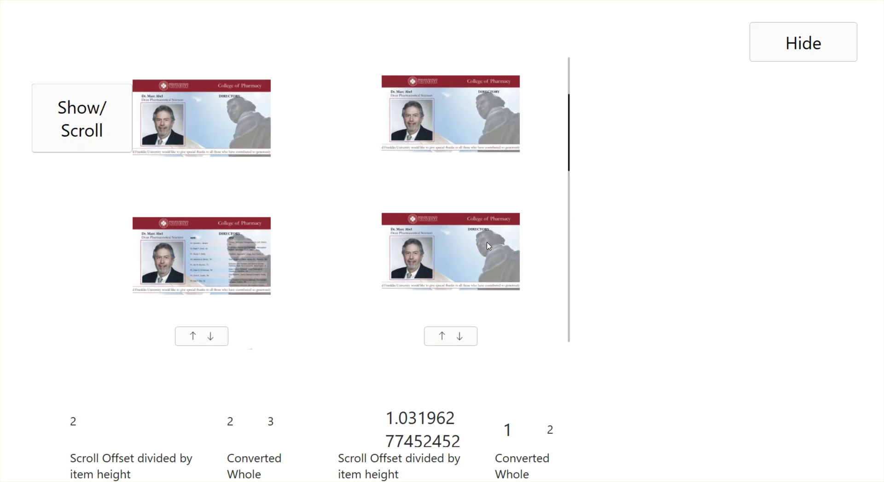
scroll(465, 82, "down", 1)
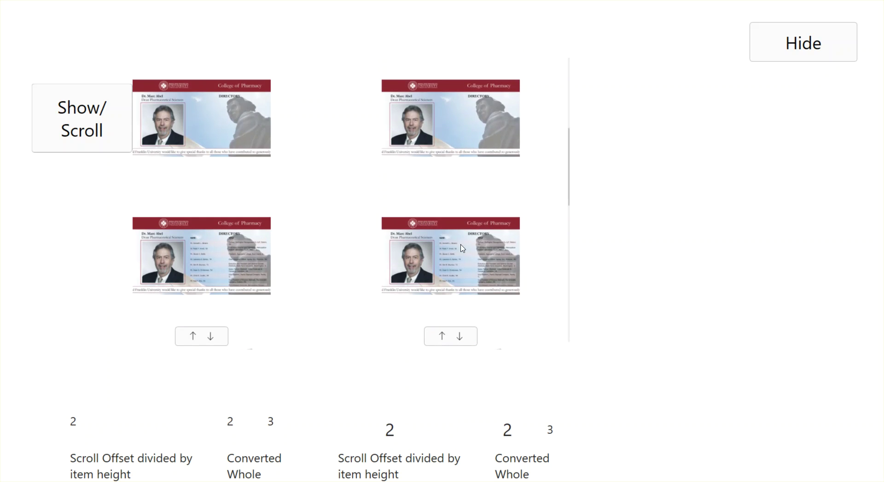
scroll(455, 162, "down", 1)
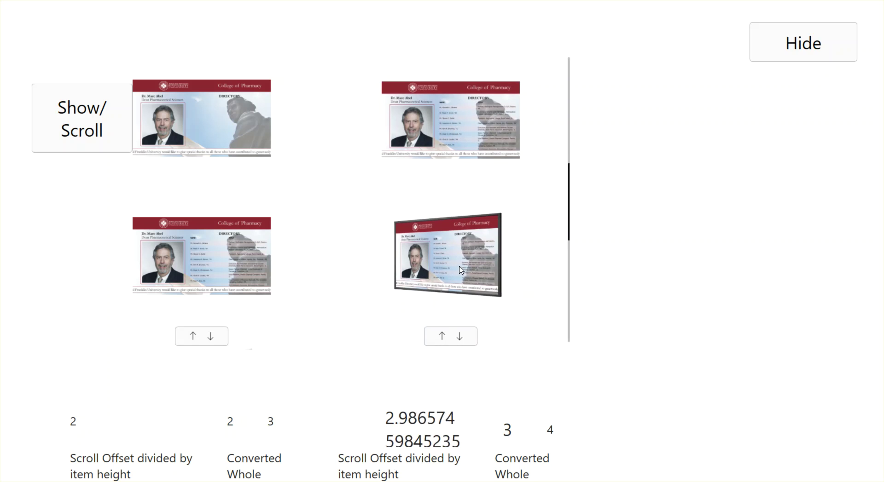
scroll(455, 206, "down", 1)
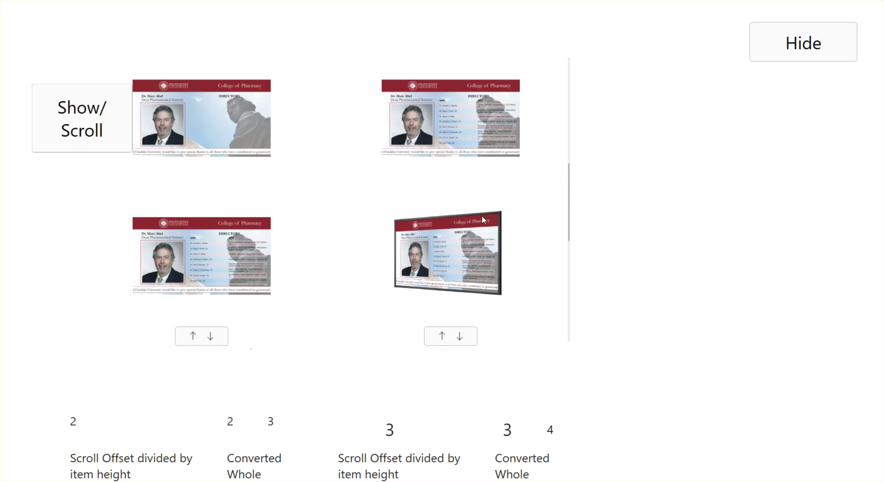
scroll(474, 251, "down", 1)
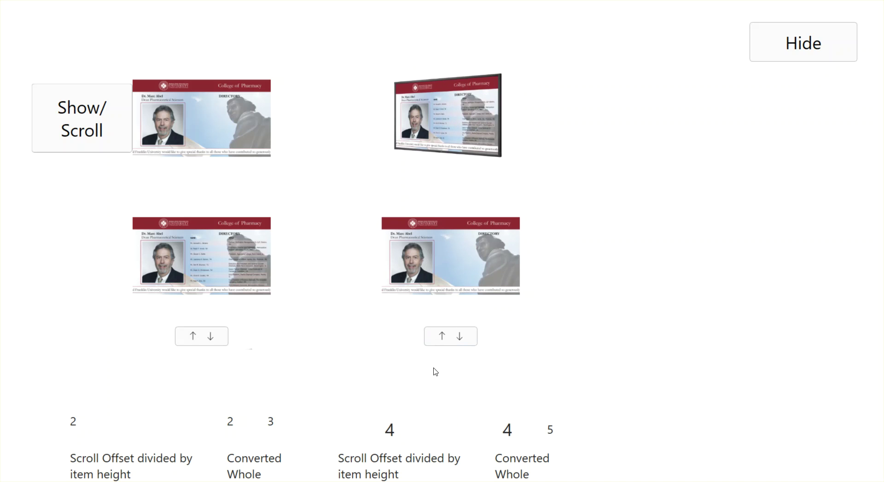
scroll(205, 291, "down", 1)
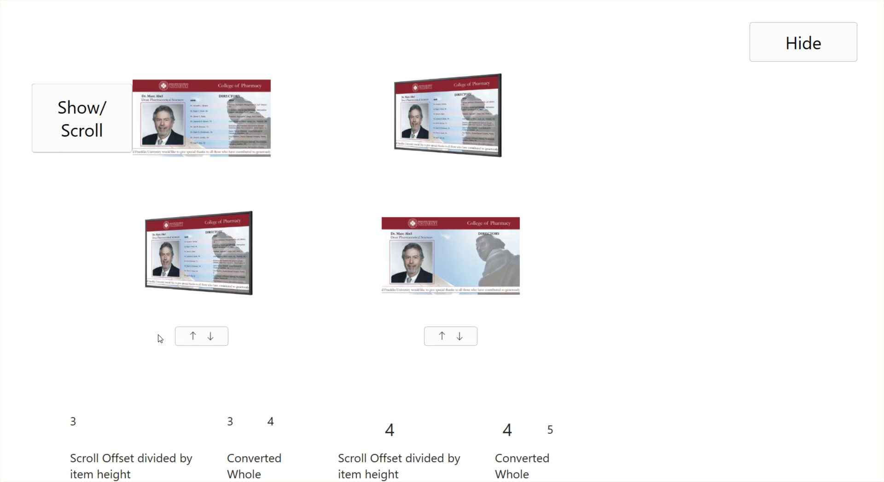
scroll(184, 291, "down", 1)
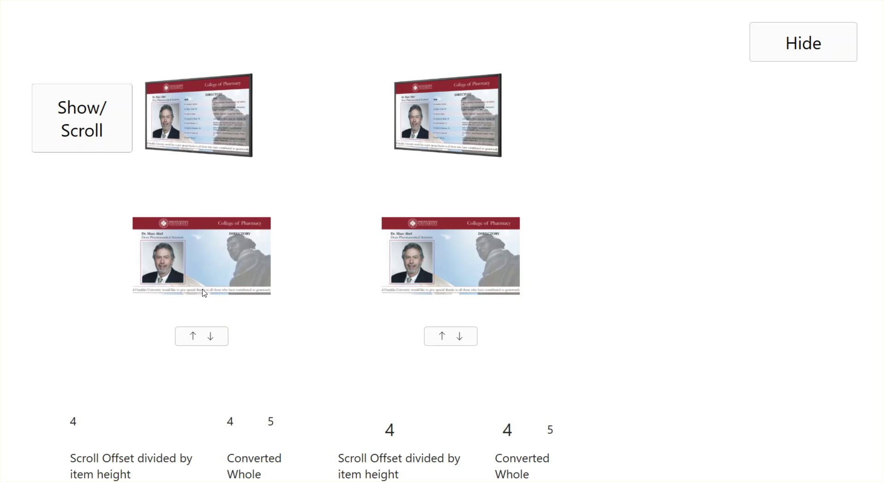
scroll(201, 289, "down", 1)
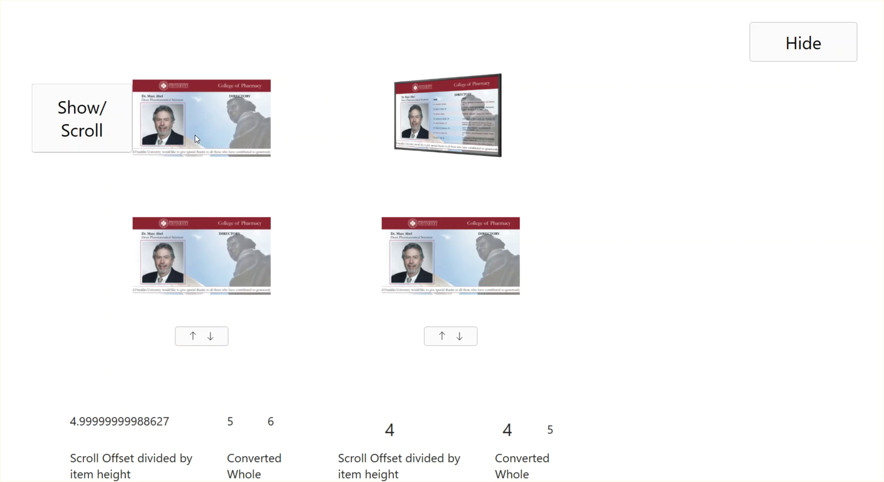
scroll(202, 130, "up", 1)
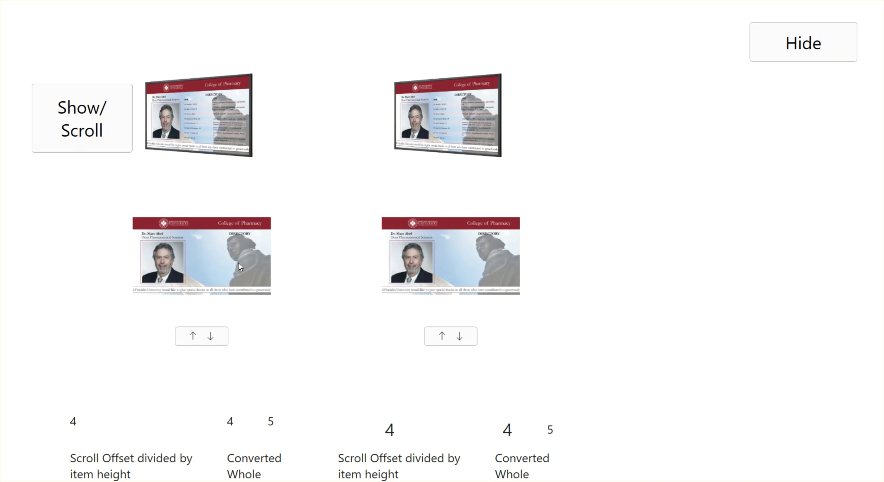
scroll(239, 267, "down", 1)
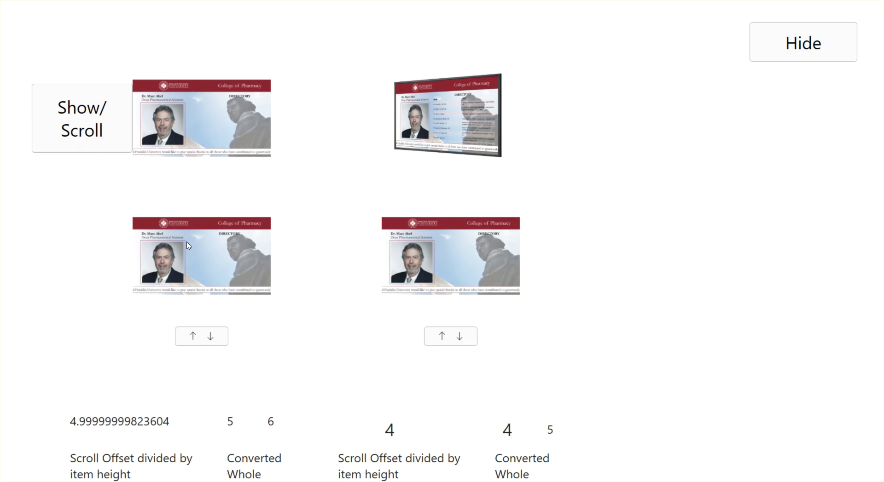
scroll(188, 246, "down", 1)
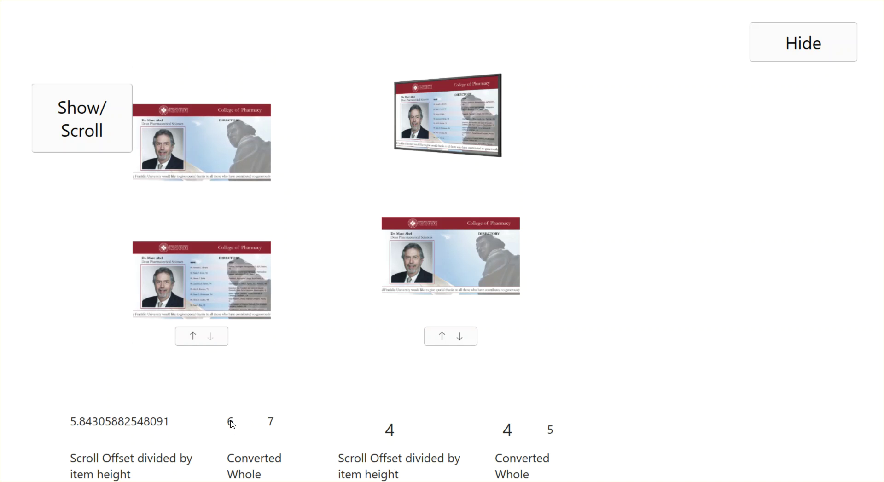
scroll(225, 150, "up", 1)
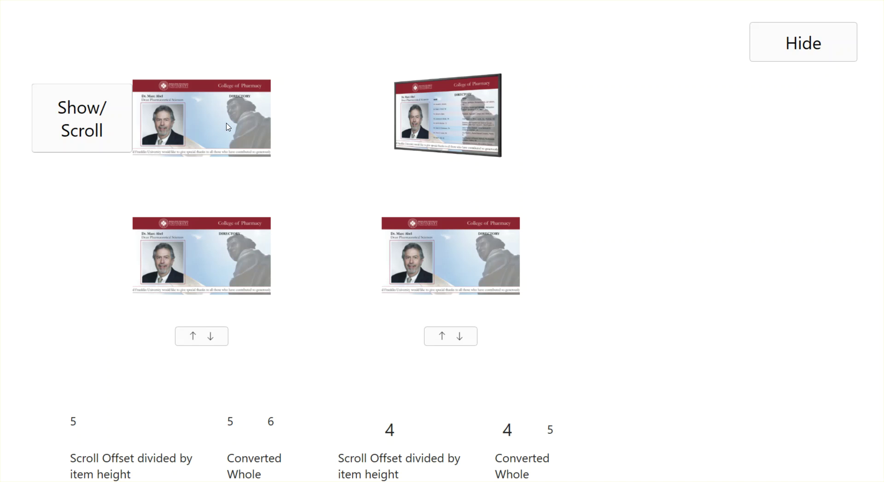
scroll(239, 104, "up", 5)
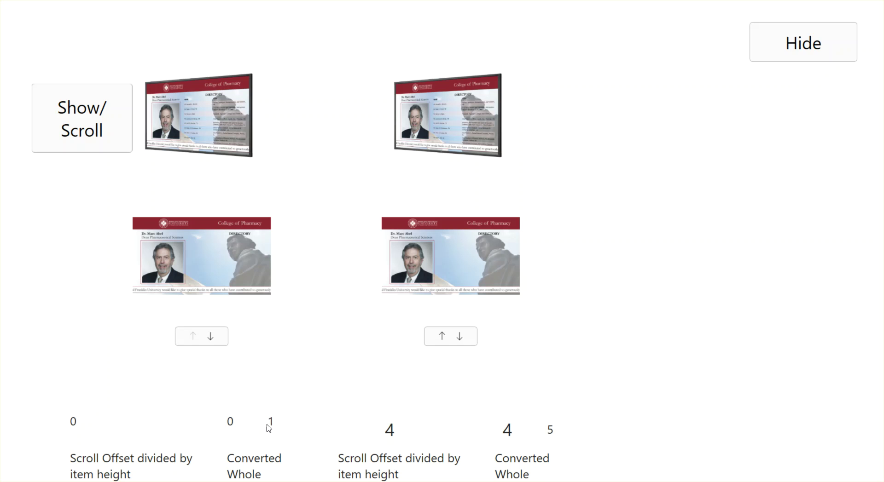
- Scroll both grids to confirm whole-item Converted Whole values, then exit play mode with Escape
scroll(238, 307, "down", 4)
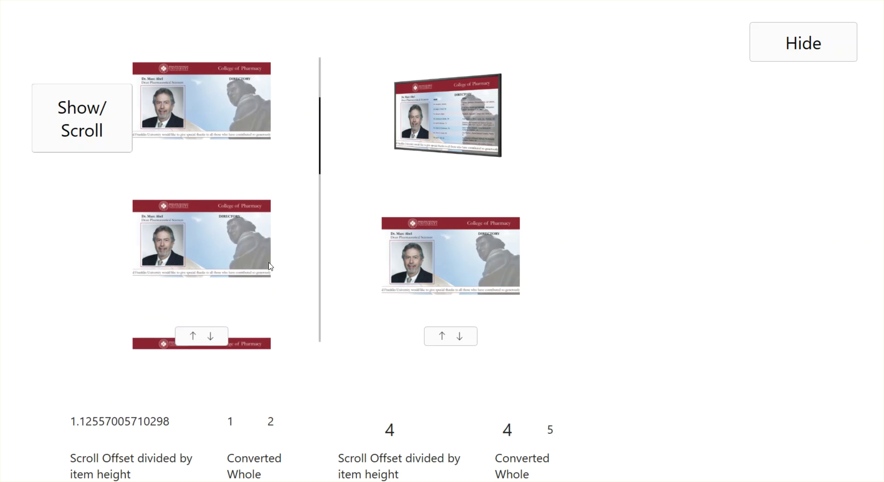
scroll(241, 274, "down", 5)
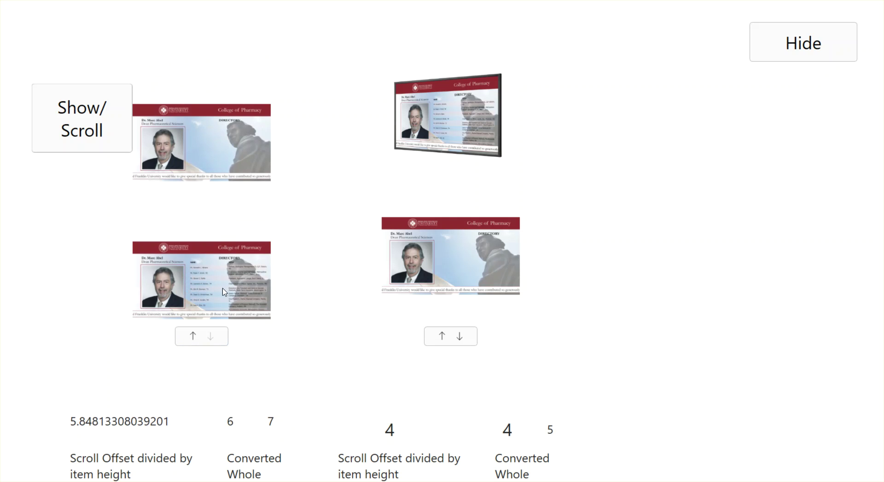
scroll(166, 162, "up", 1)
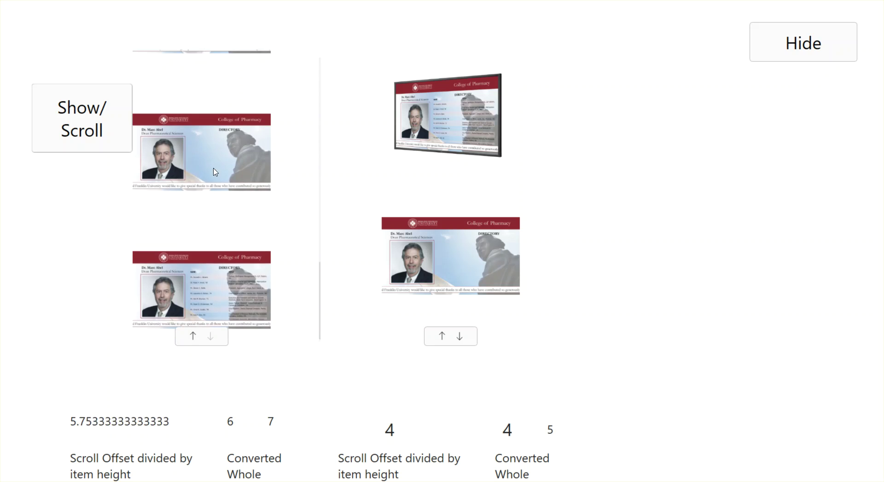
scroll(209, 230, "up", 1)
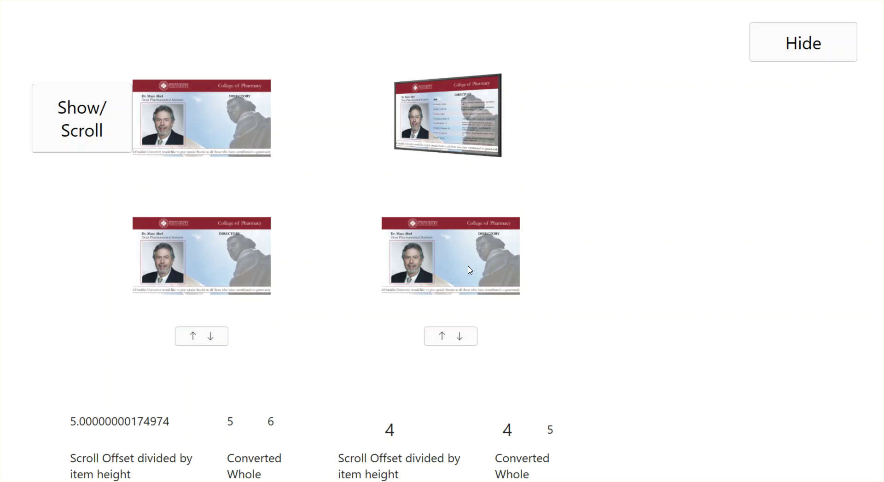
scroll(466, 277, "down", 1)
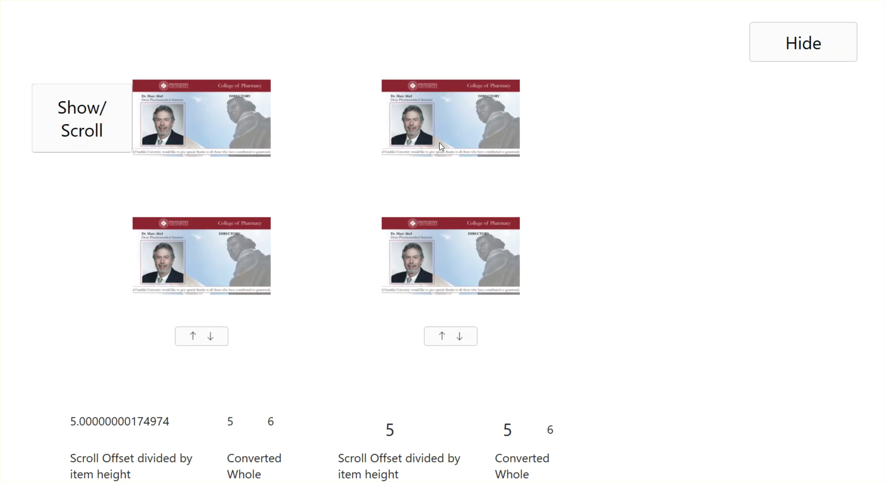
scroll(442, 286, "up", 1)
scroll(478, 207, "down", 1)
scroll(502, 281, "down", 1)
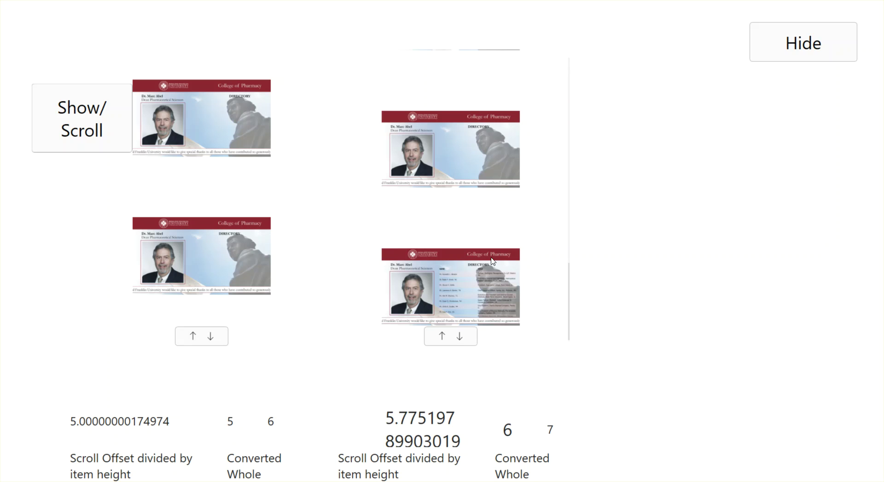
scroll(493, 276, "down", 1)
scroll(497, 104, "up", 1)
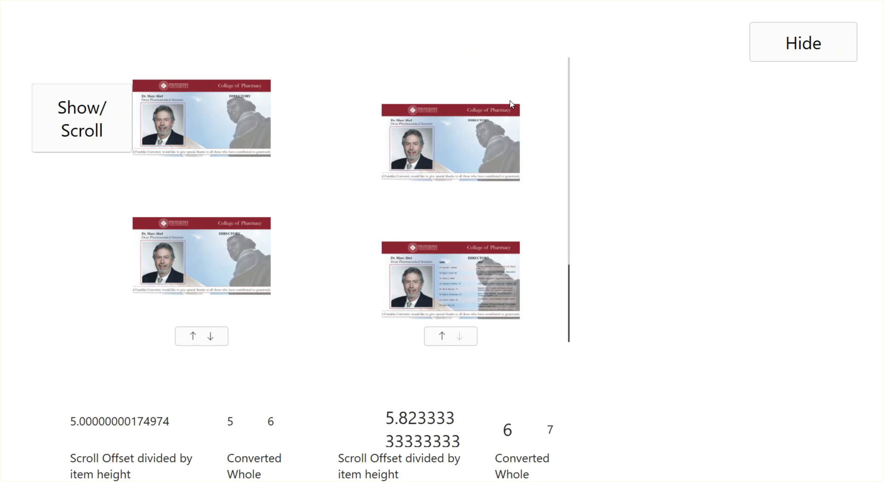
scroll(445, 224, "up", 1)
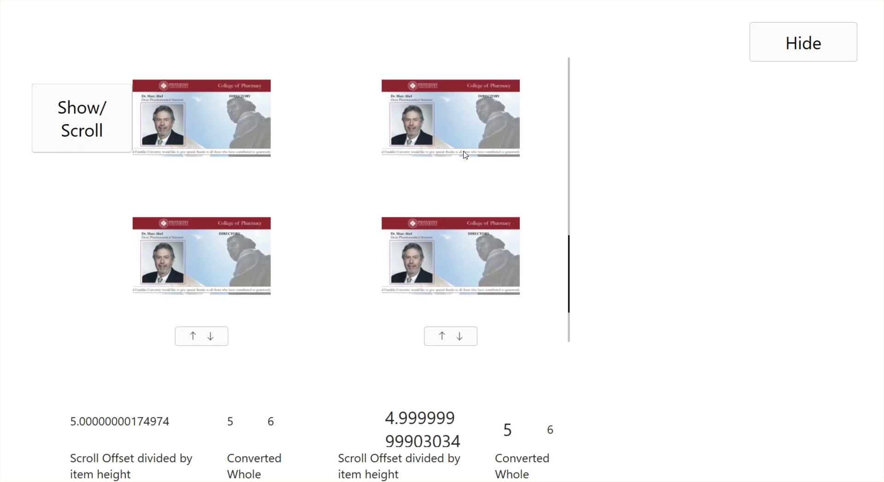
key("Escape")
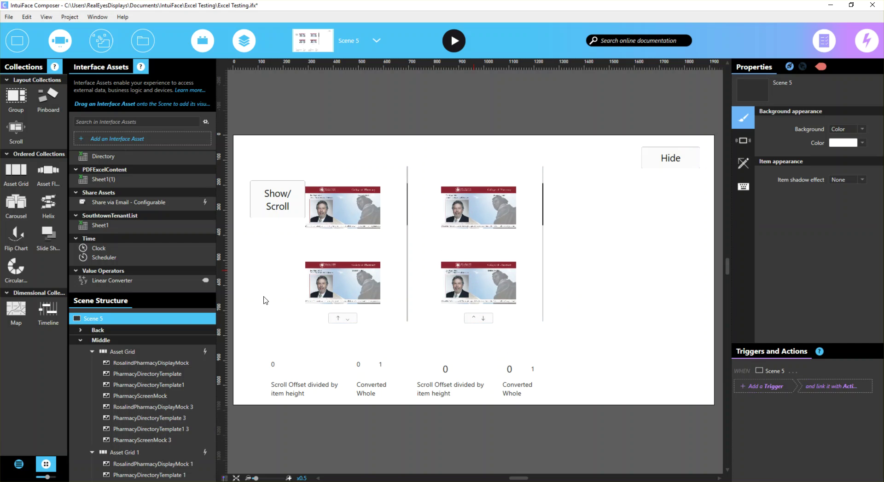
left_click(334, 259)
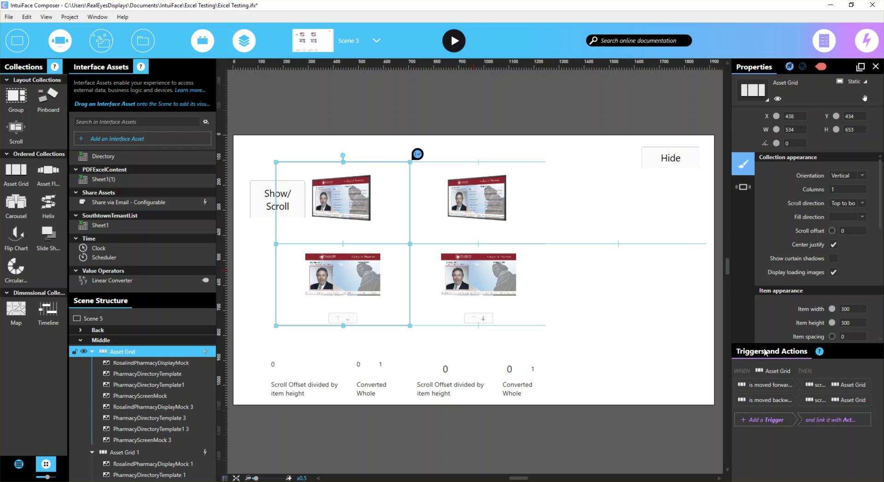
left_click(278, 367)
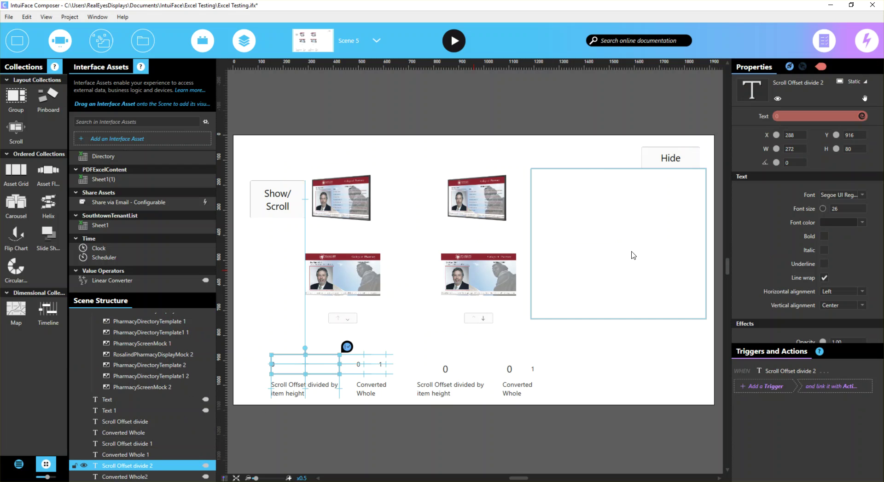
left_click(791, 118)
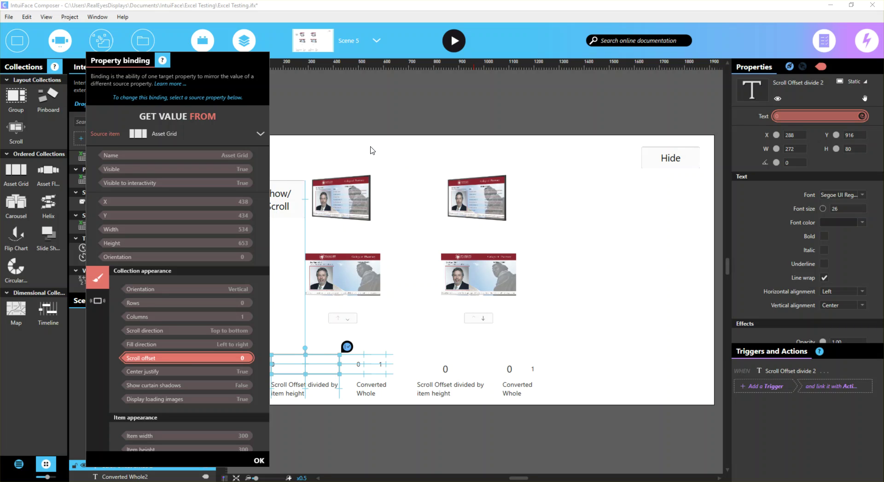
left_click(259, 460)
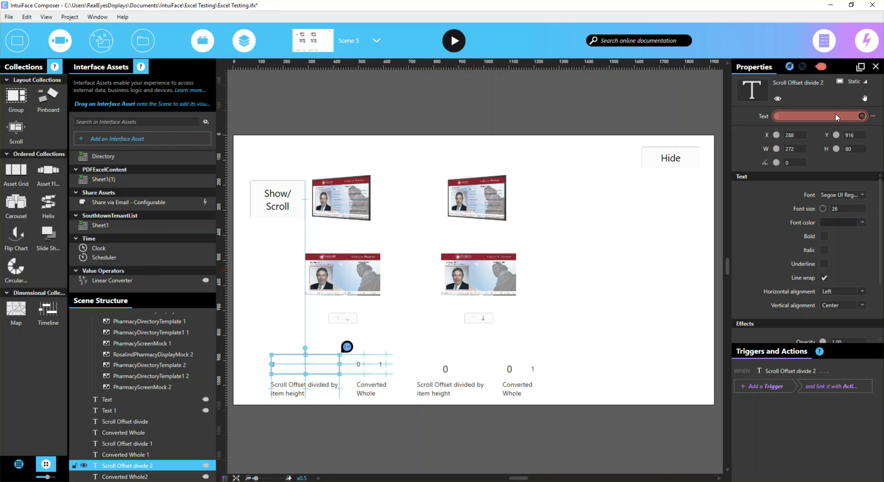
left_click(862, 116)
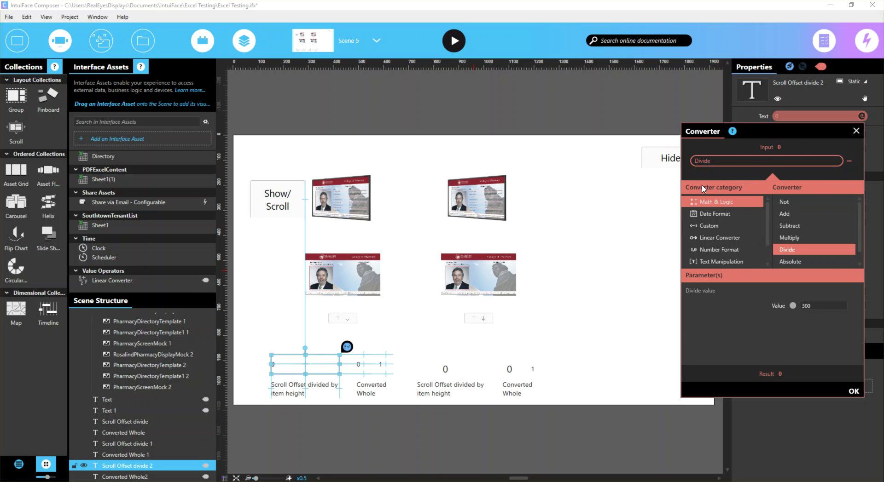
left_click(853, 392)
left_click(362, 367)
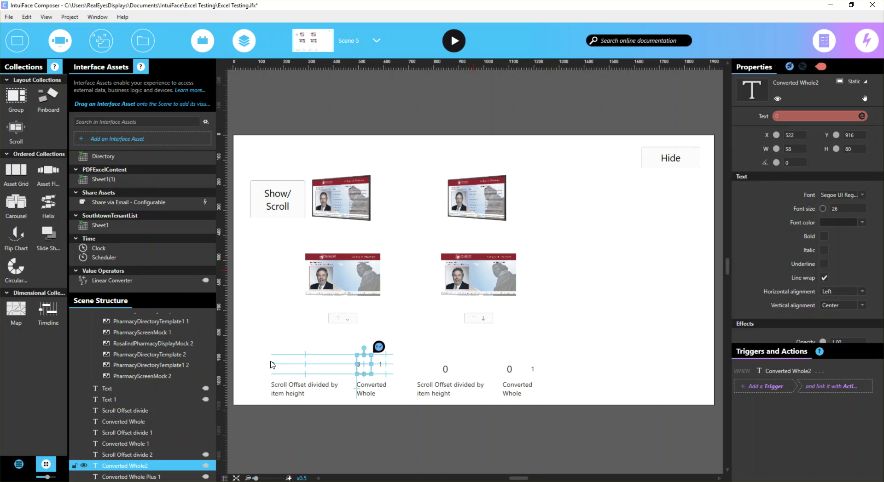
left_click(295, 389)
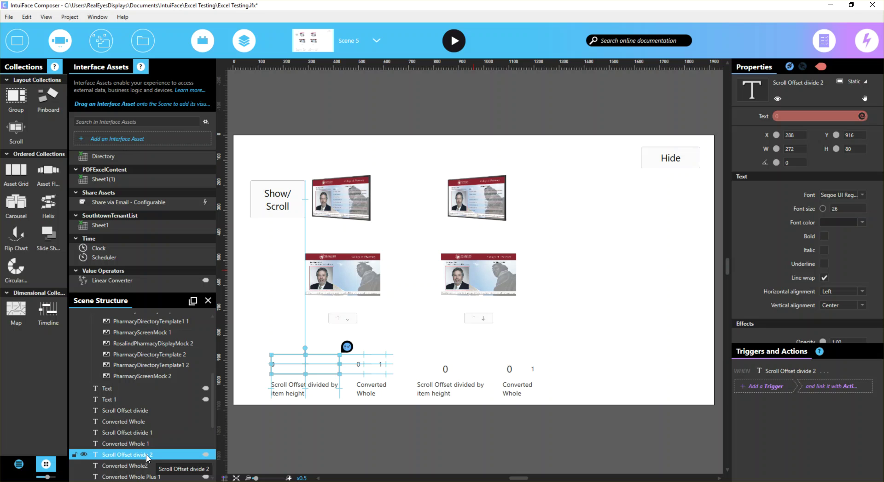
left_click(362, 366)
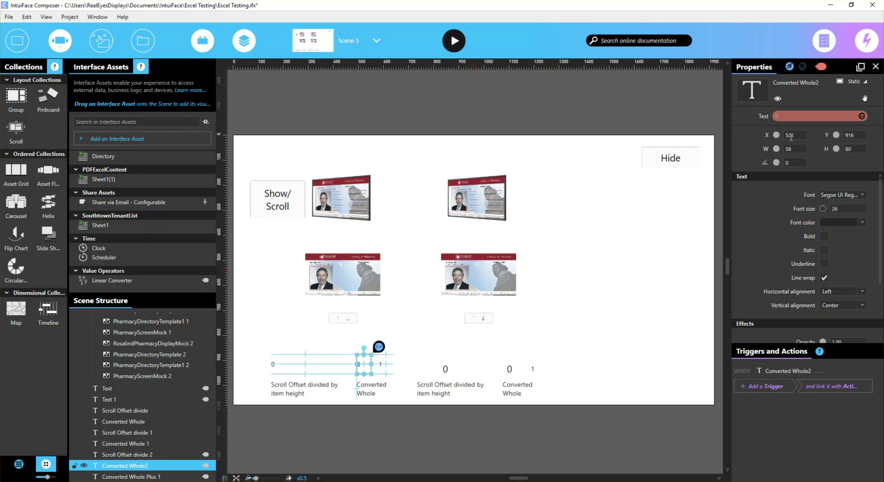
left_click(831, 121)
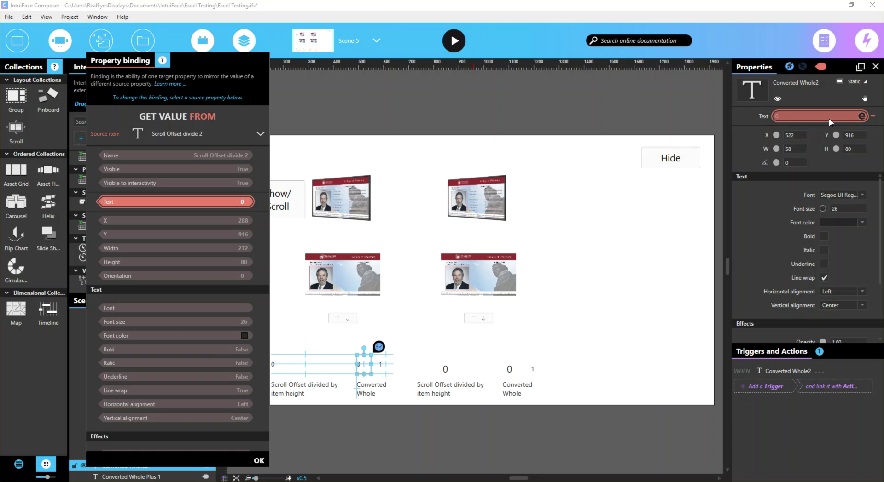
left_click(261, 61)
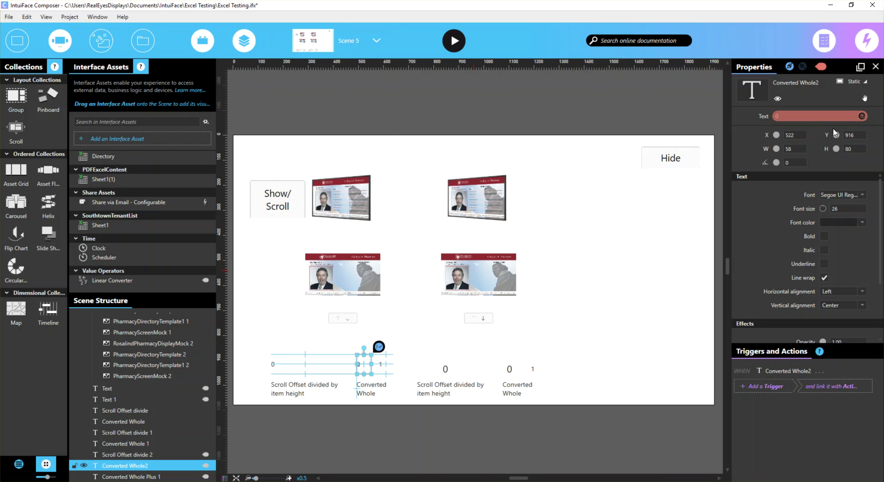
left_click(862, 116)
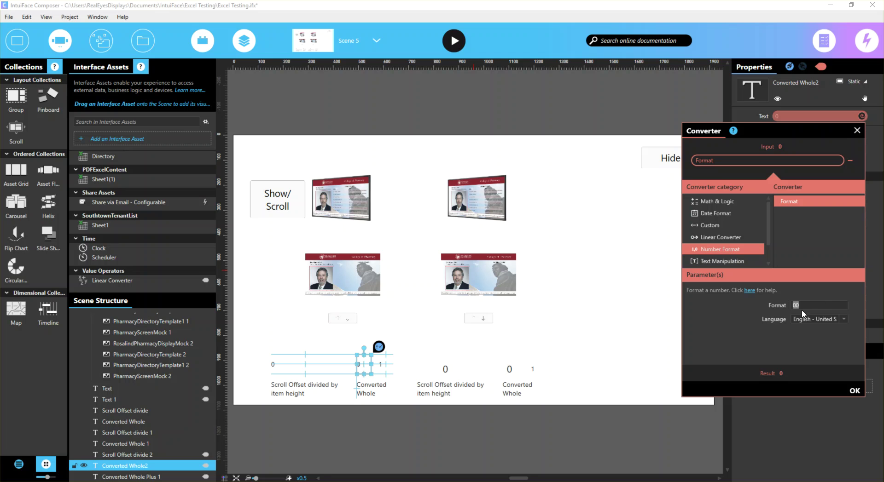
left_click(813, 302)
left_click(854, 392)
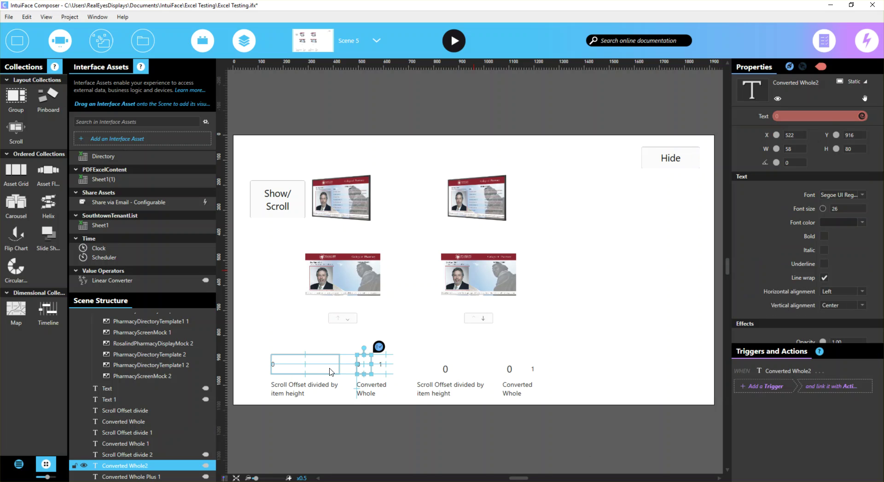
left_click(390, 367)
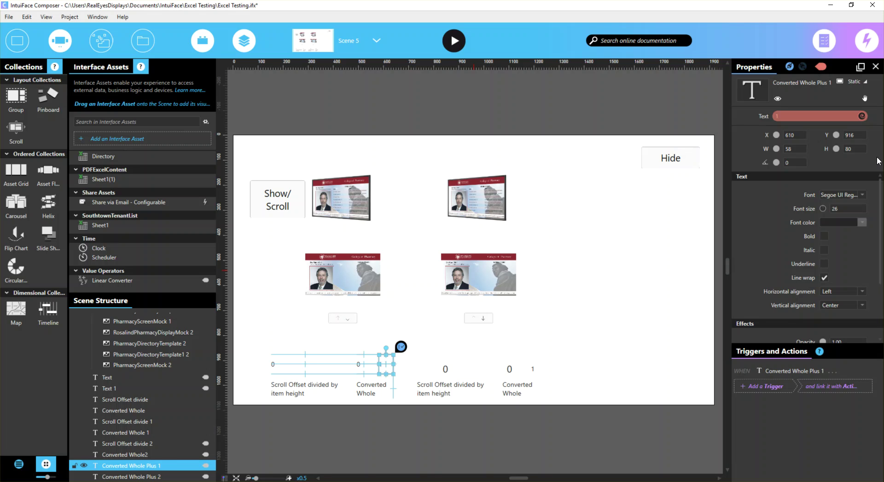
mouse_move(792, 119)
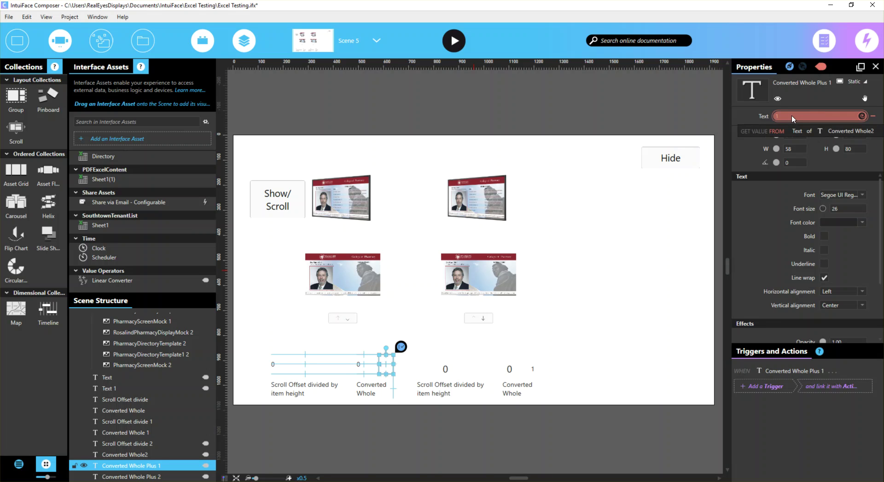
left_click(363, 374)
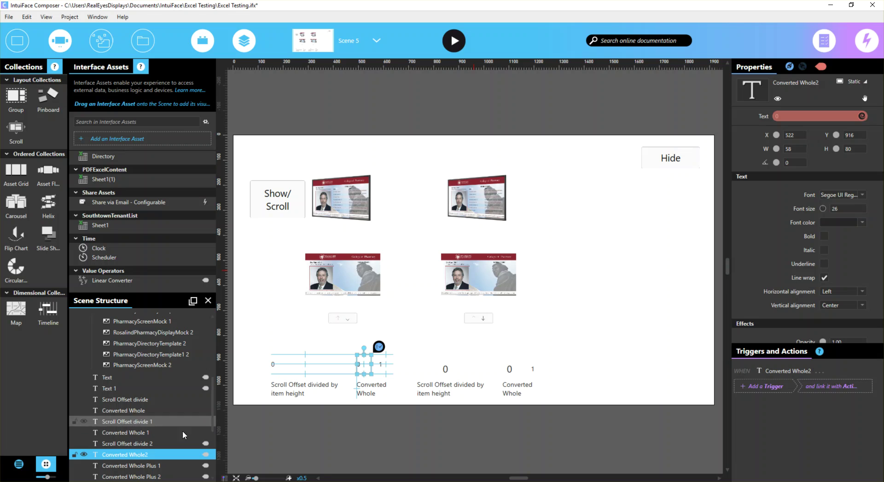
left_click(380, 366)
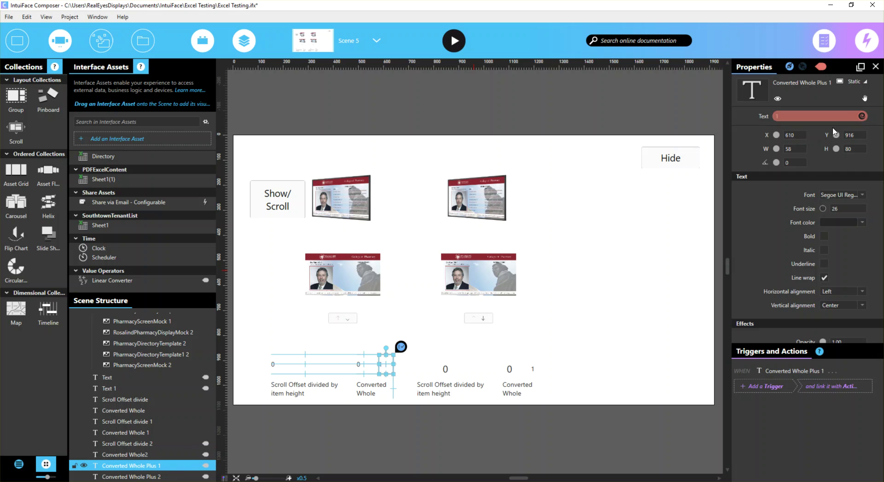
left_click(862, 117)
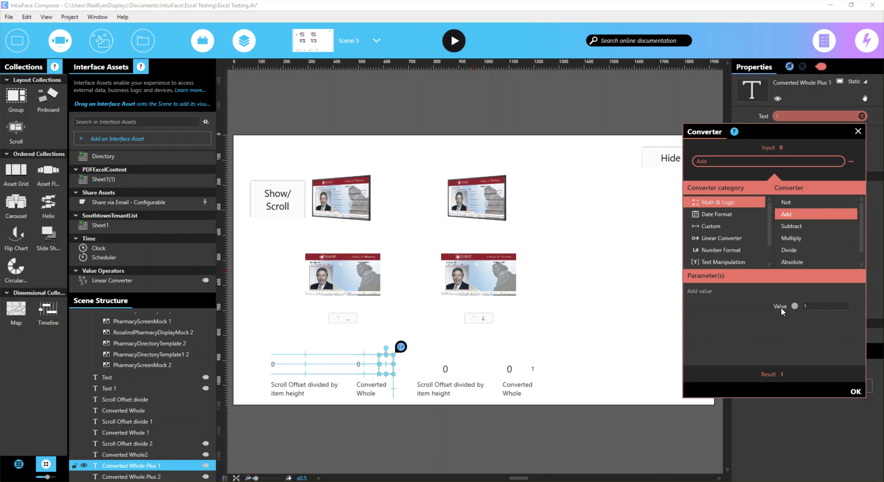
left_click(855, 392)
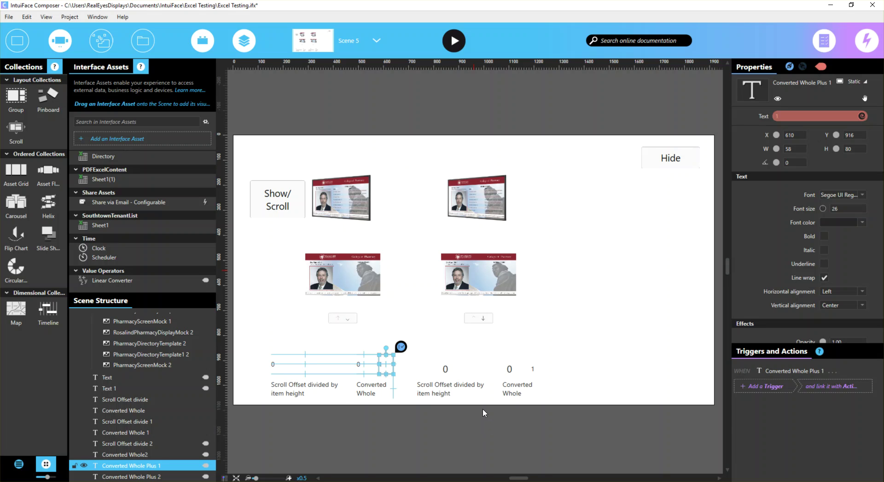
left_click(346, 205)
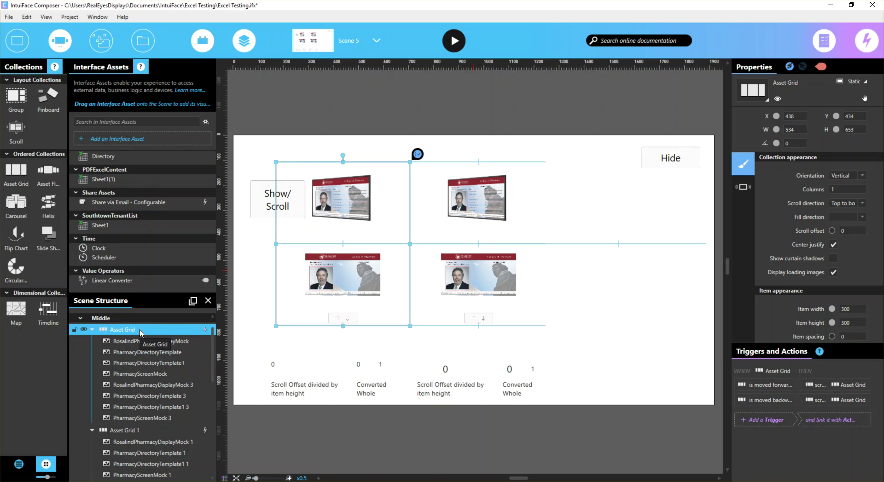
- Bind the moved-forward action's Scroll to Index to Converted Whole Plus 1's Text
mouse_move(800, 383)
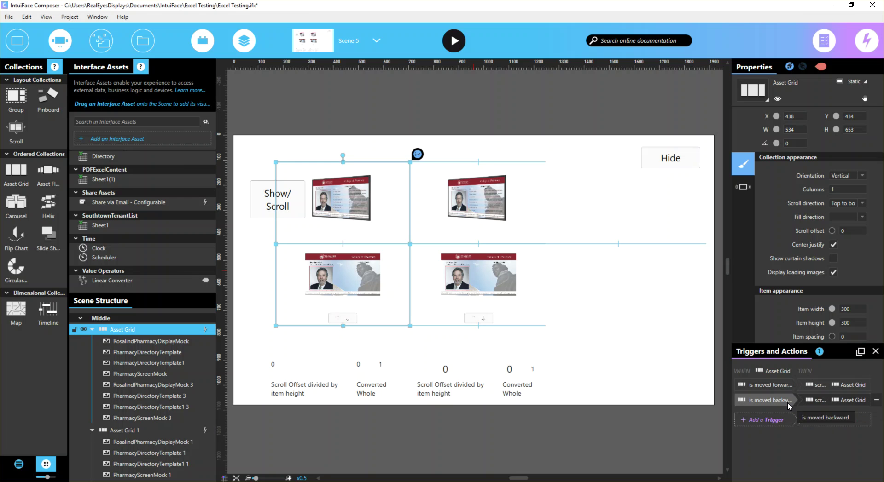
double_click(823, 384)
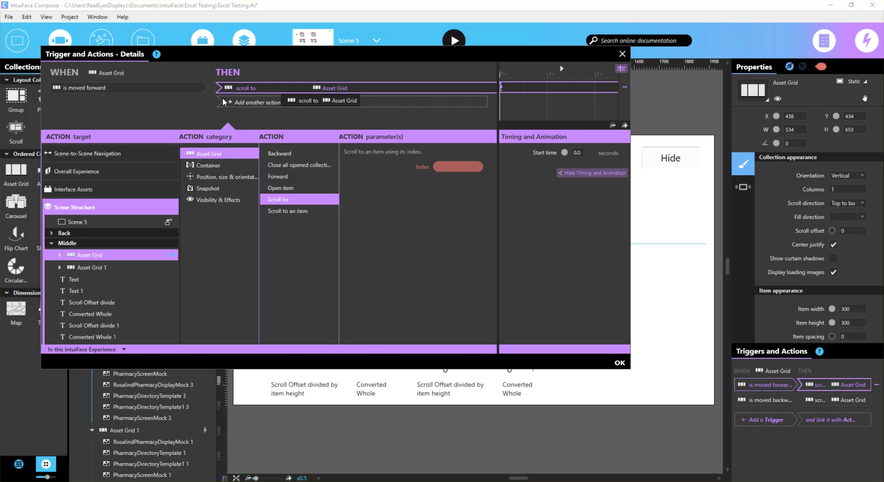
left_click(219, 157)
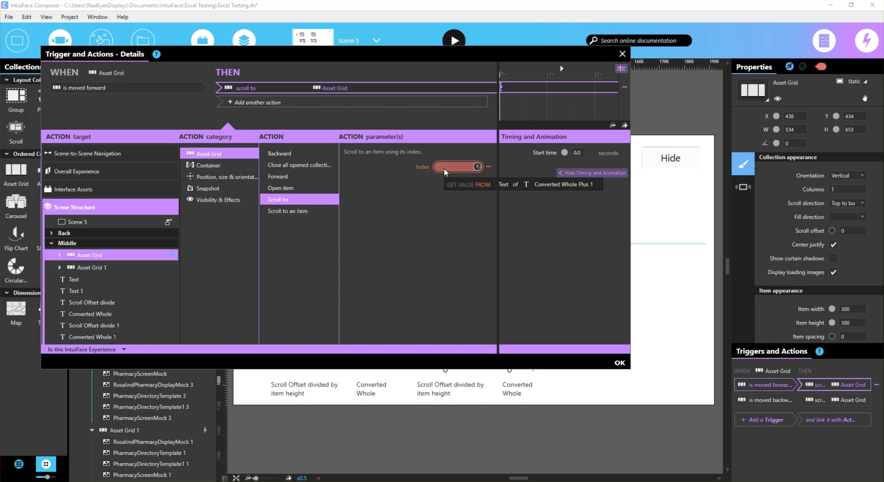
left_click_drag(452, 59, 455, 14)
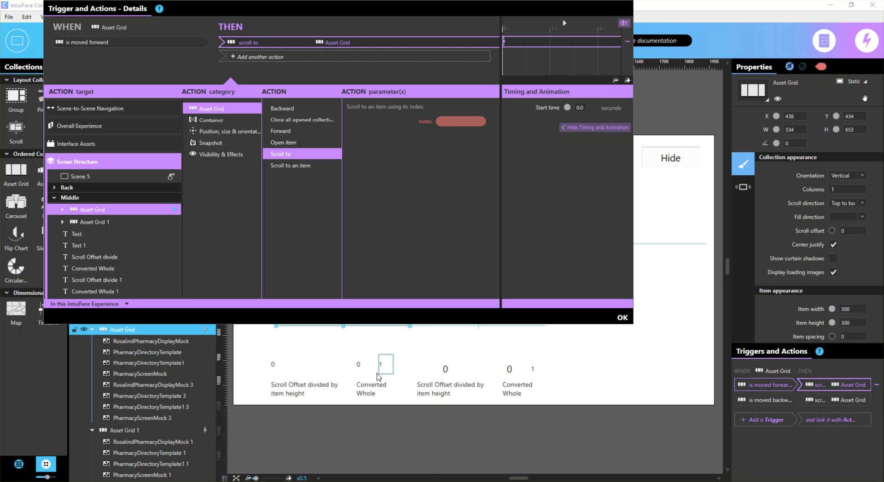
left_click(459, 122)
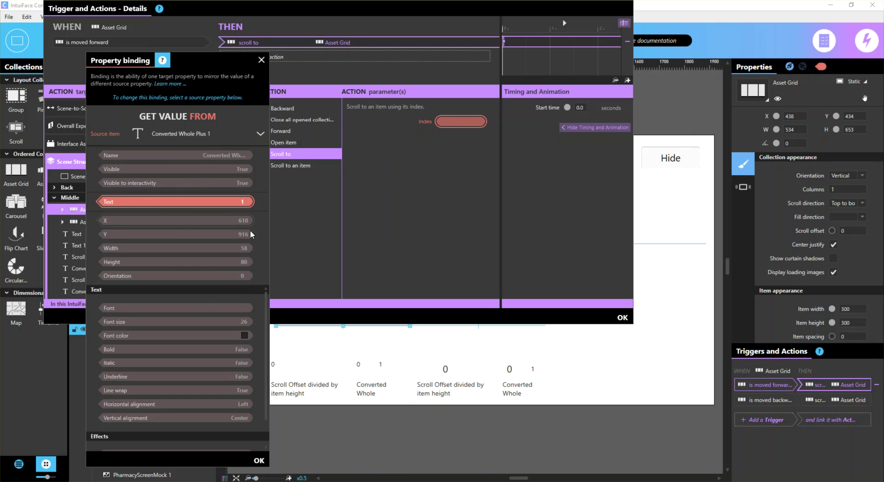
left_click(259, 462)
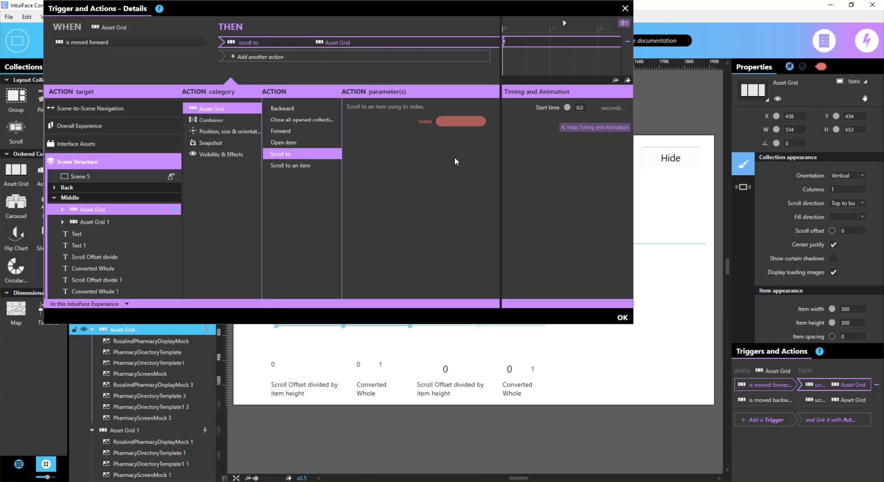
left_click(623, 318)
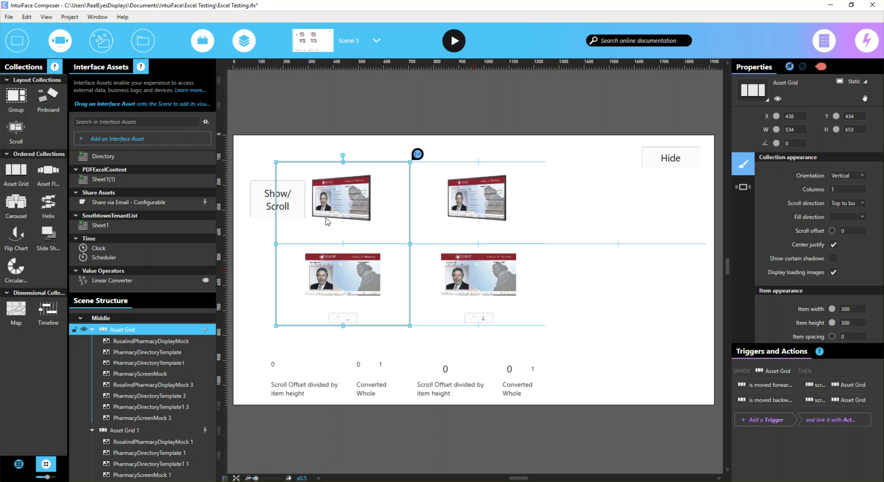
- Size the Show/Scroll button to 217 × 166 at X 171, Y 243, left of the top card
left_click(455, 85)
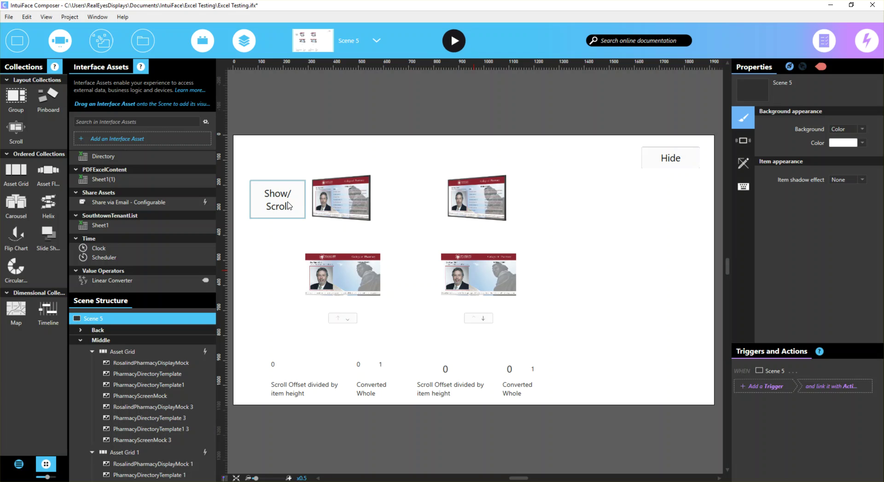
left_click_drag(288, 205, 272, 206)
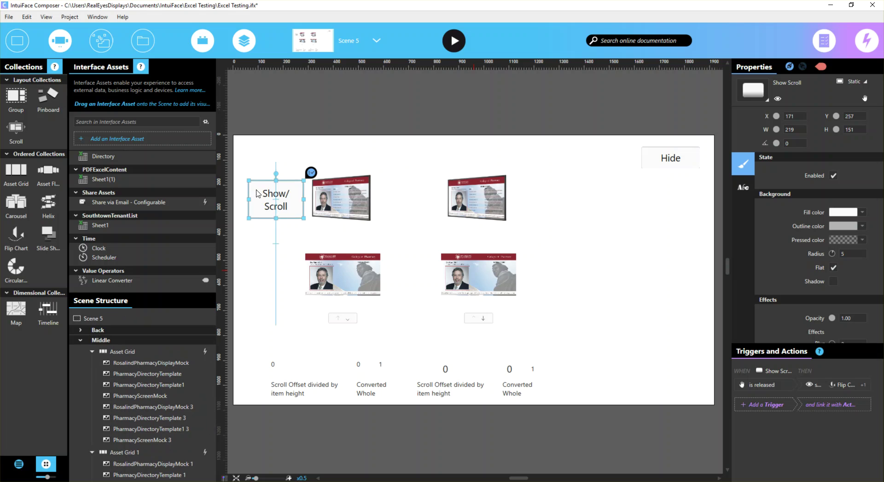
left_click_drag(255, 200, 294, 188)
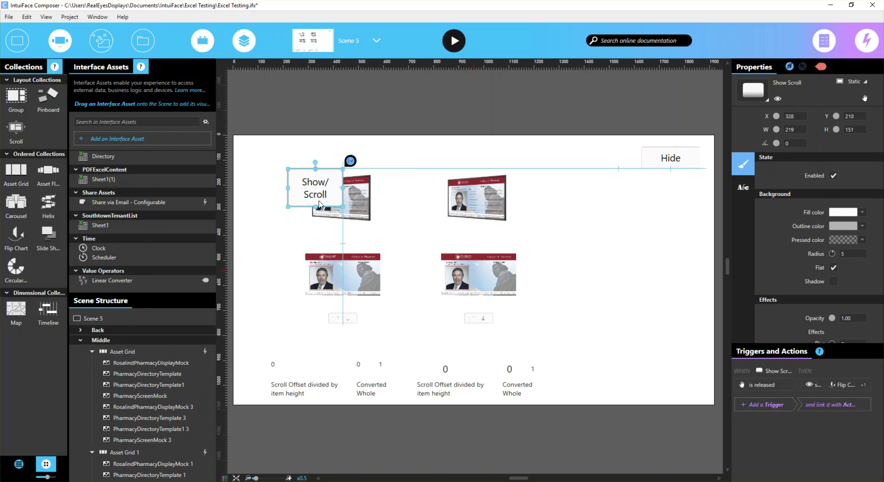
left_click_drag(340, 206, 379, 229)
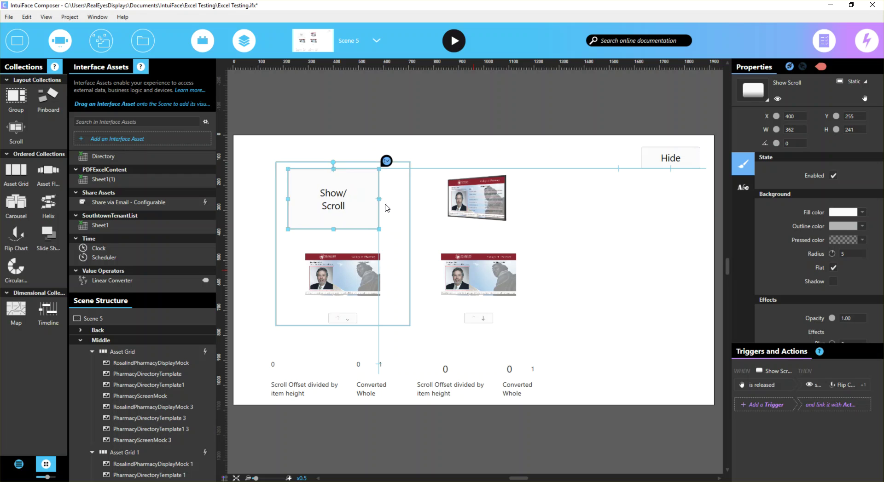
left_click_drag(320, 215, 256, 203)
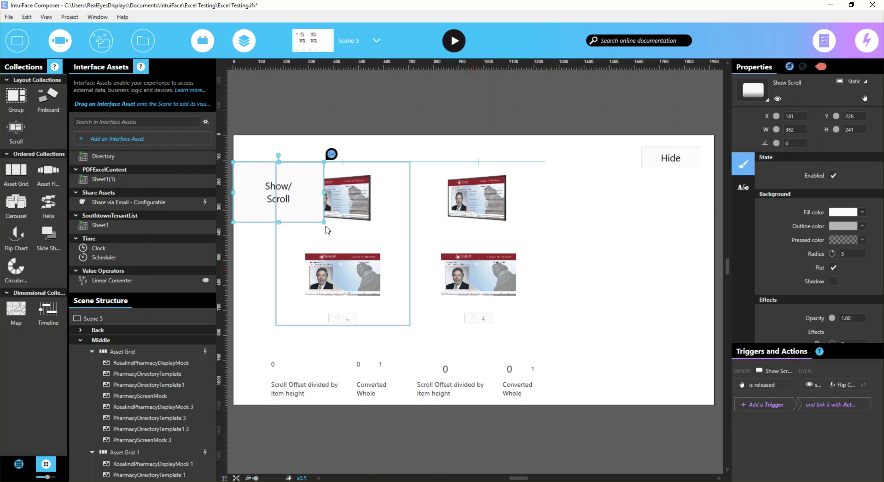
left_click_drag(323, 228, 317, 203)
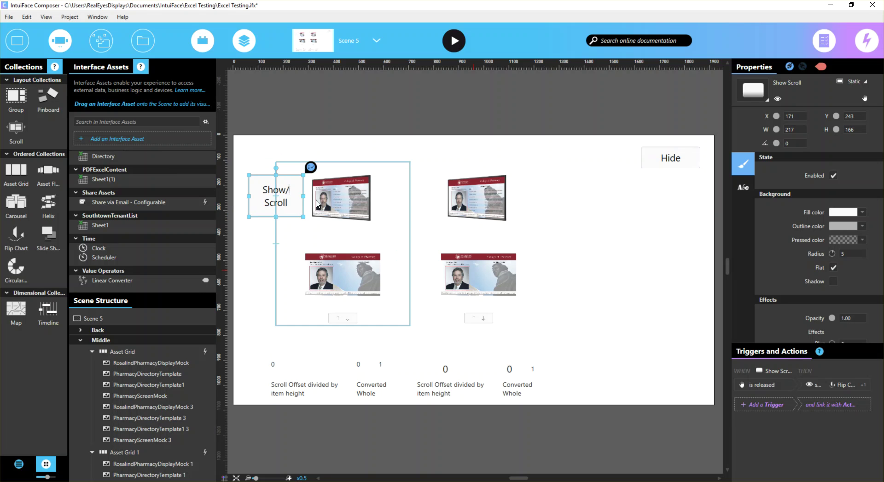
left_click(261, 165)
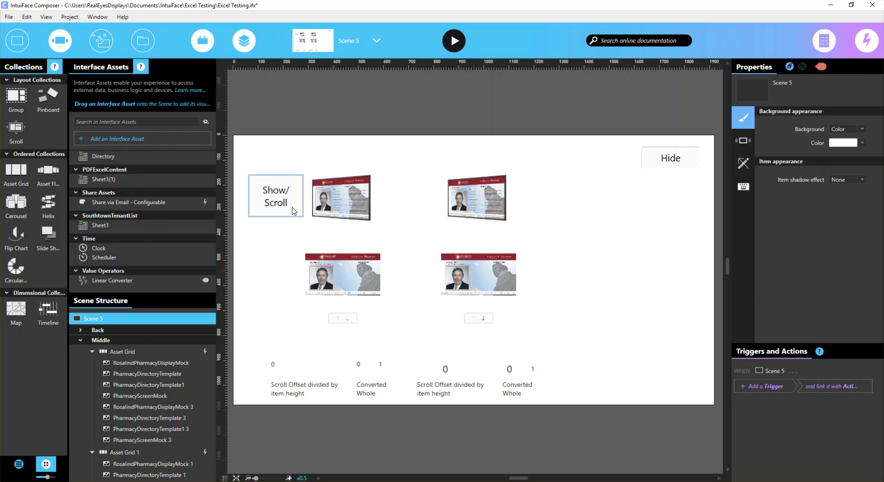
left_click(295, 209)
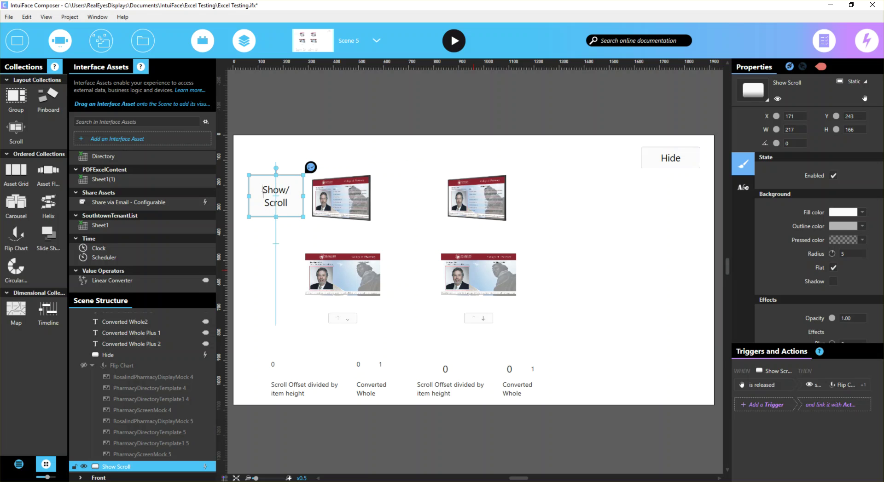
left_click(237, 263)
left_click(263, 203)
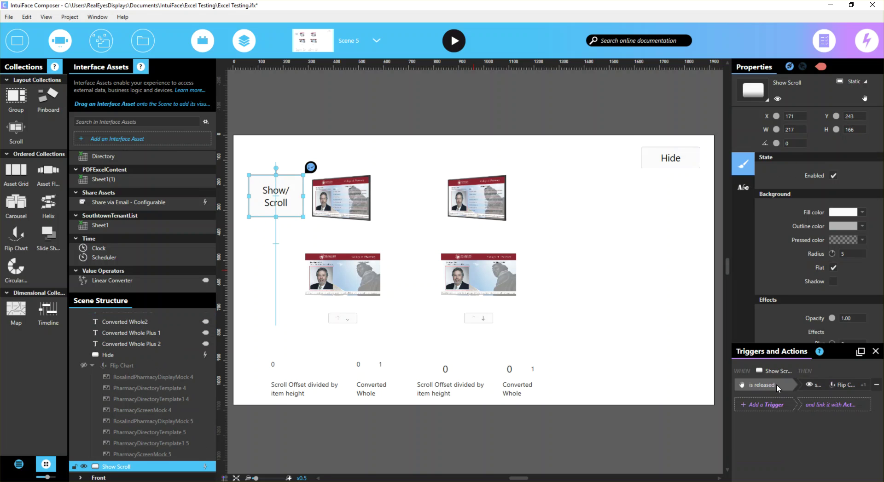
double_click(838, 386)
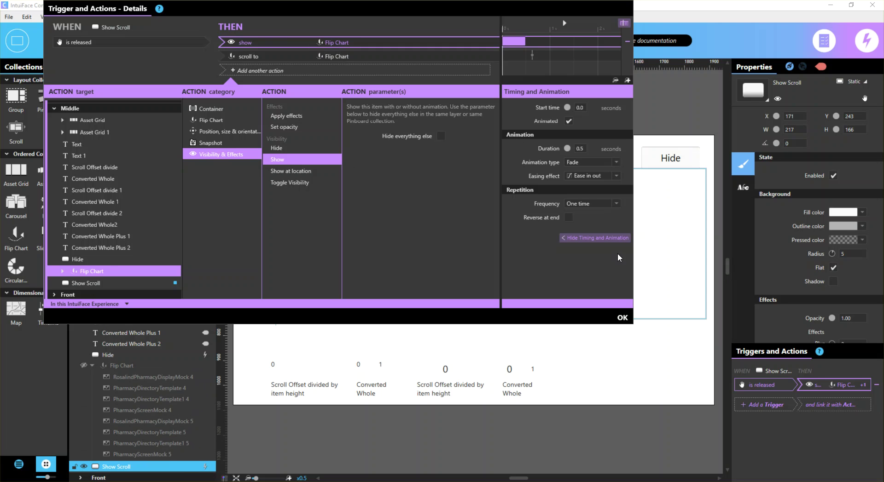
left_click(350, 60)
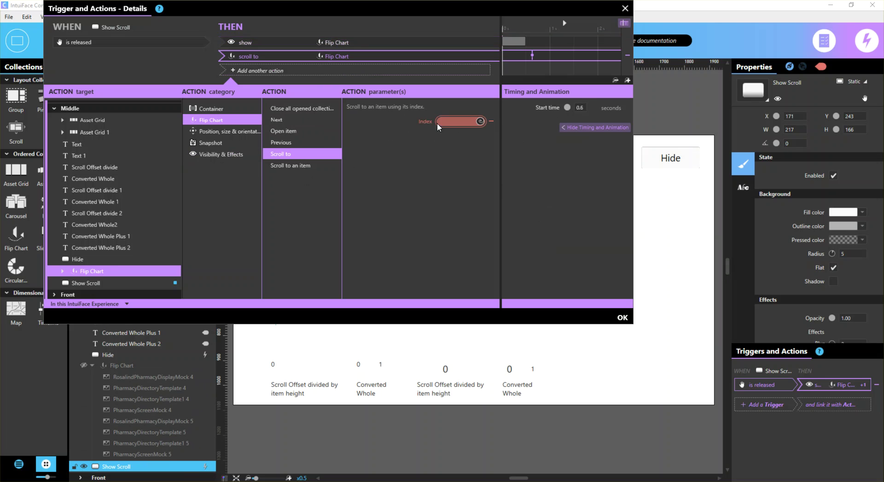
mouse_move(451, 123)
left_click(443, 124)
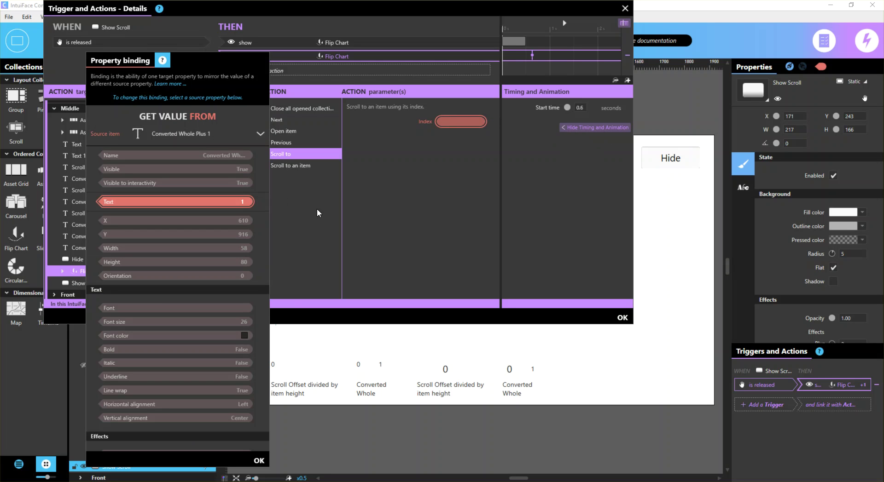
left_click(259, 461)
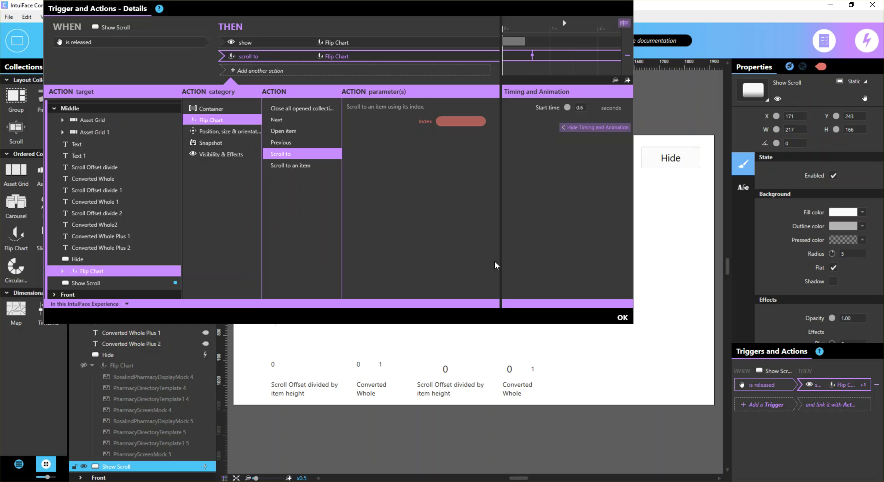
left_click(622, 319)
left_click(483, 100)
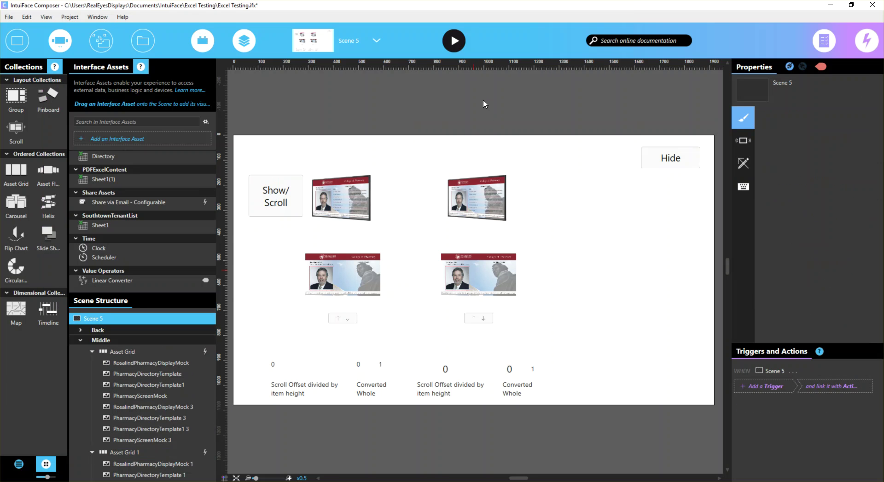
- Start play mode and drag the left asset grid to scroll through its items
left_click(454, 41)
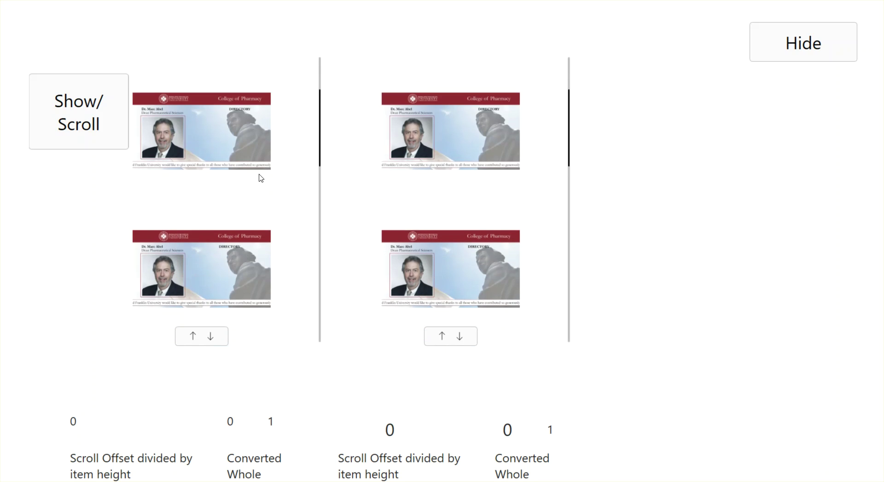
left_click_drag(258, 314, 264, 136)
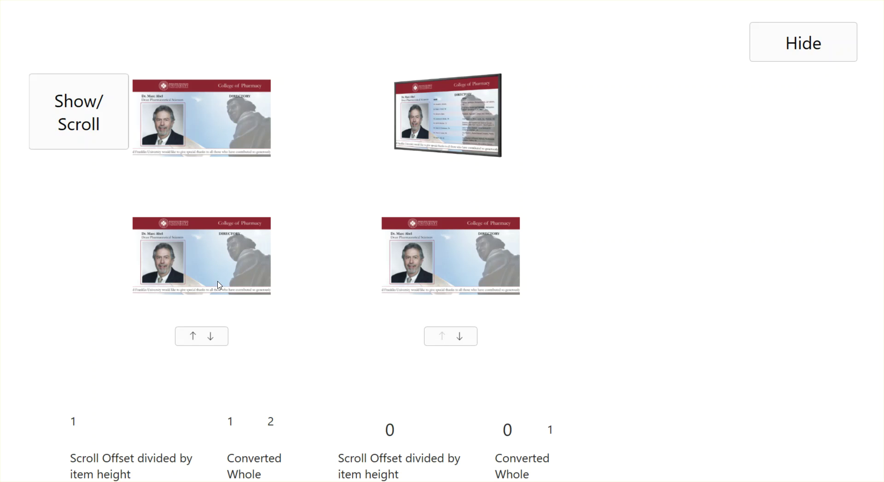
left_click_drag(219, 285, 232, 129)
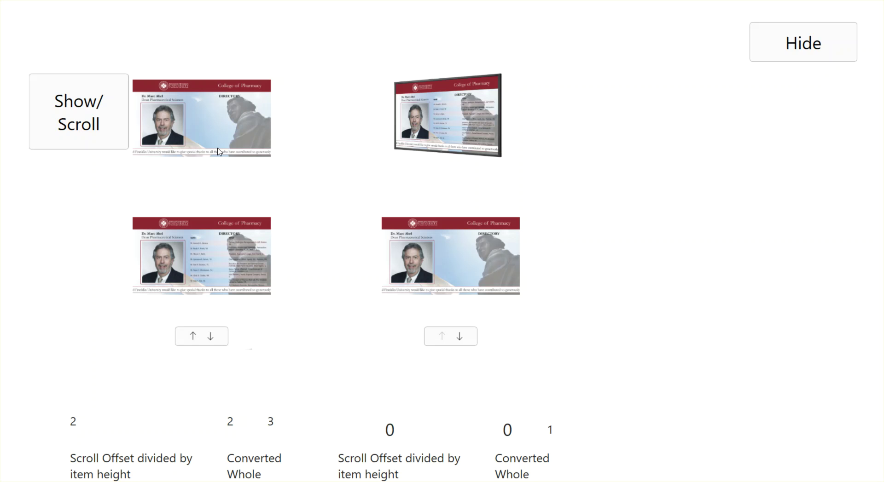
- Use Show/Scroll and Hide to verify the Flip Chart opens at the grid's current item
left_click(72, 124)
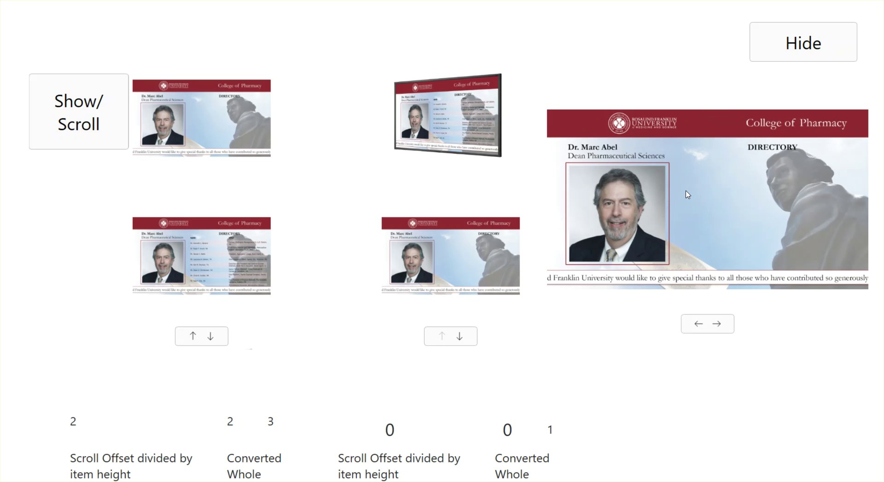
scroll(233, 250, "down", 1)
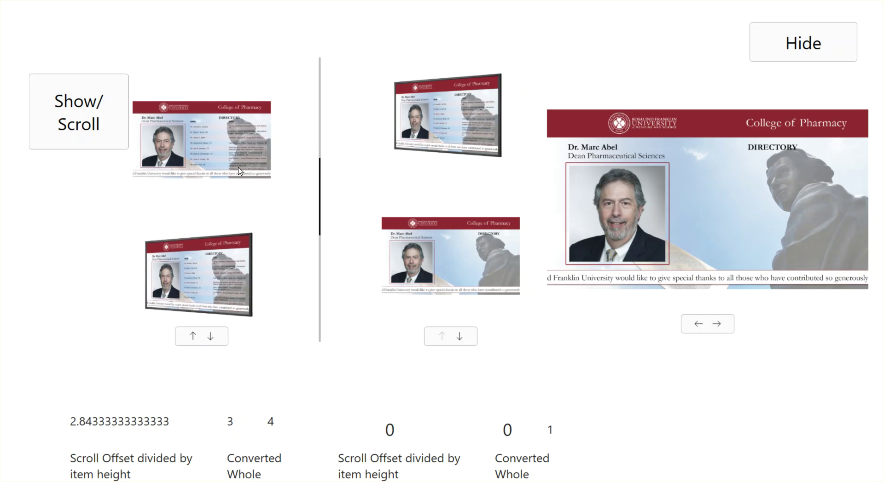
left_click(850, 53)
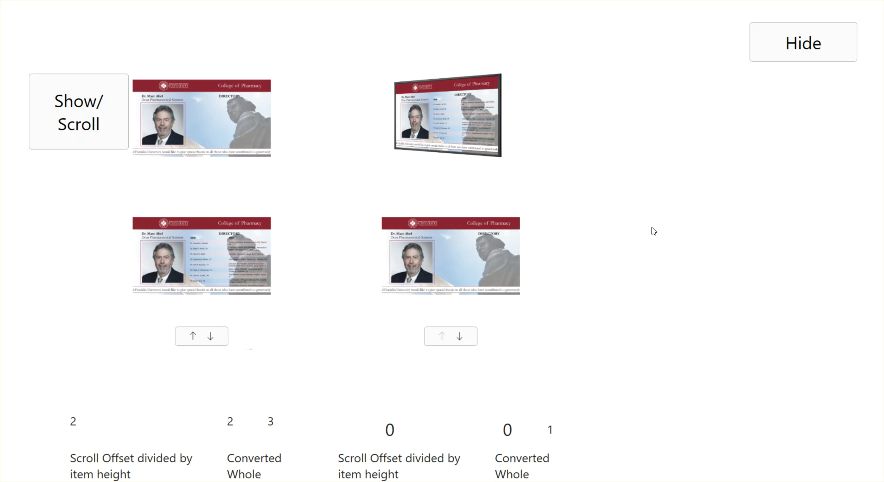
scroll(230, 251, "down", 1)
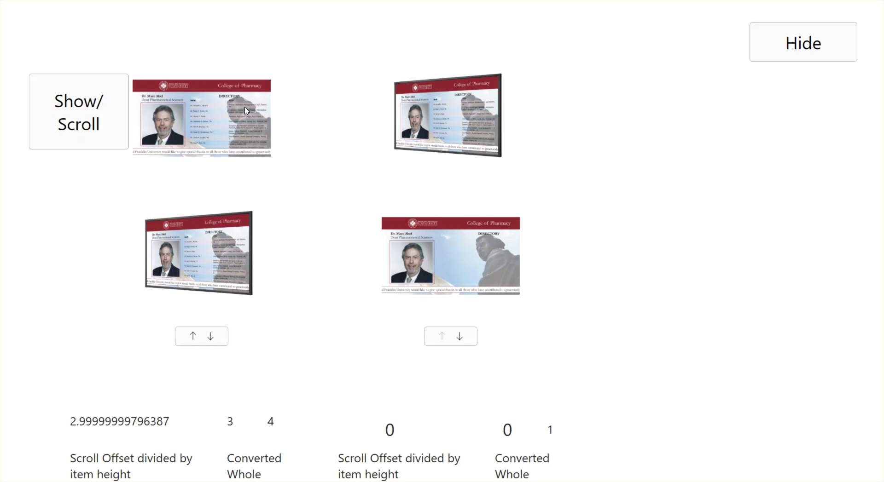
left_click(105, 117)
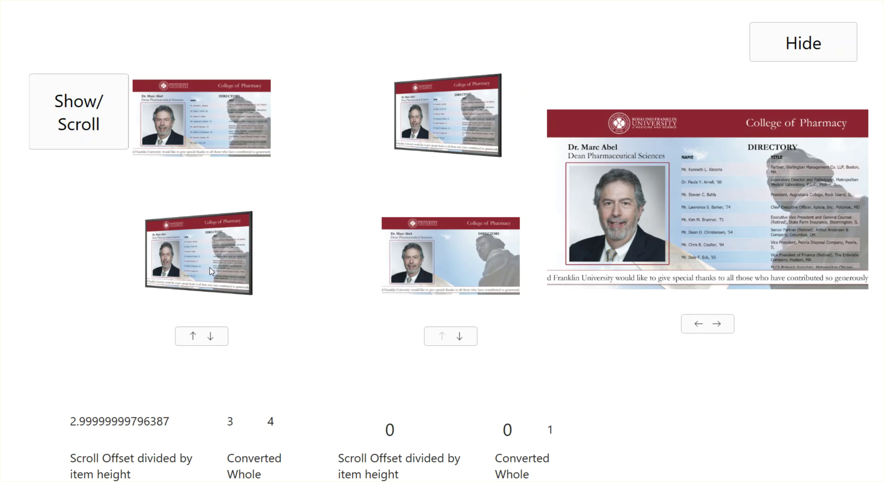
scroll(210, 269, "down", 1)
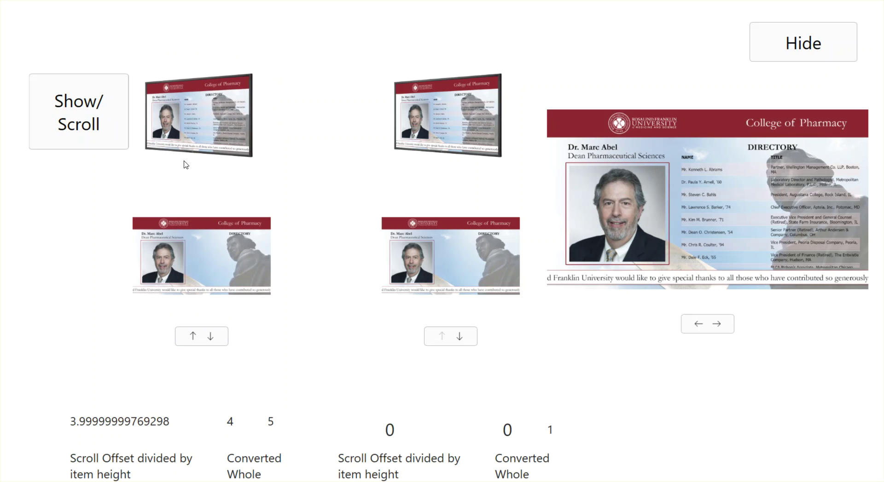
scroll(206, 251, "down", 1)
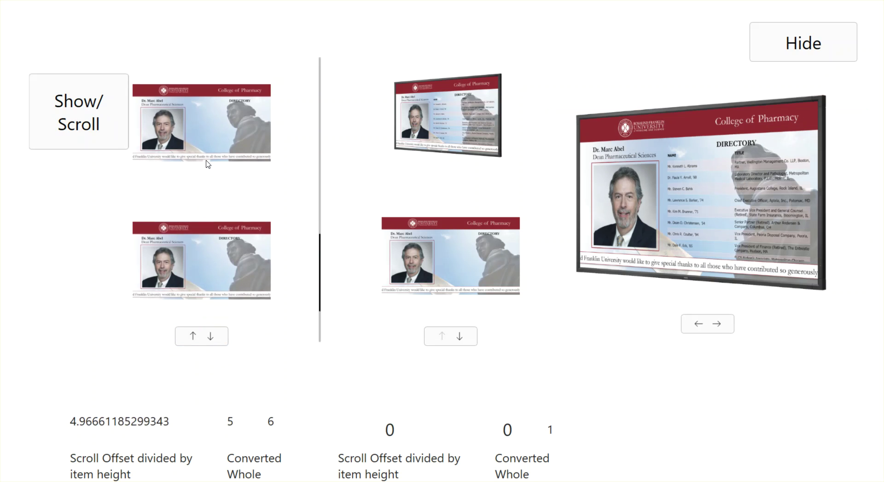